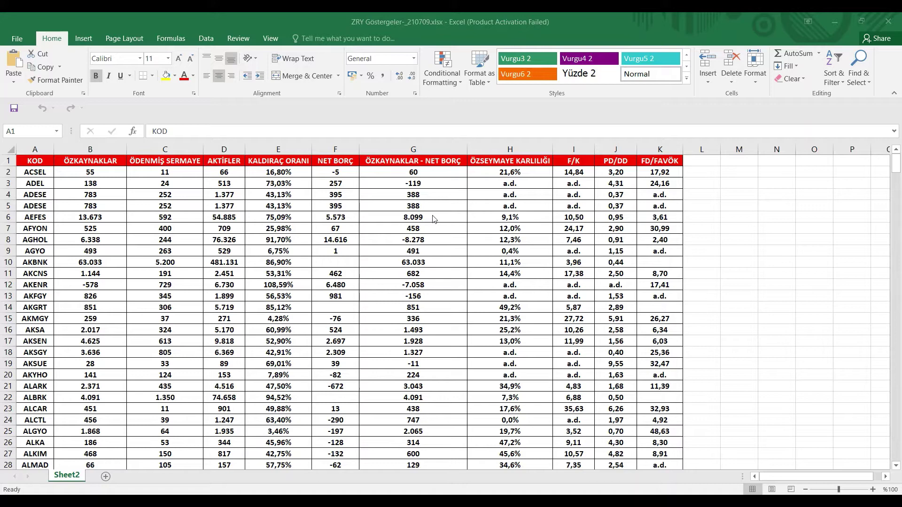
# Place the eight-rule screening criteria note beside the stock table and point to the ÖDENMİŞ SERMAYE rule
pyautogui.hotkey('alt', 'Tab')
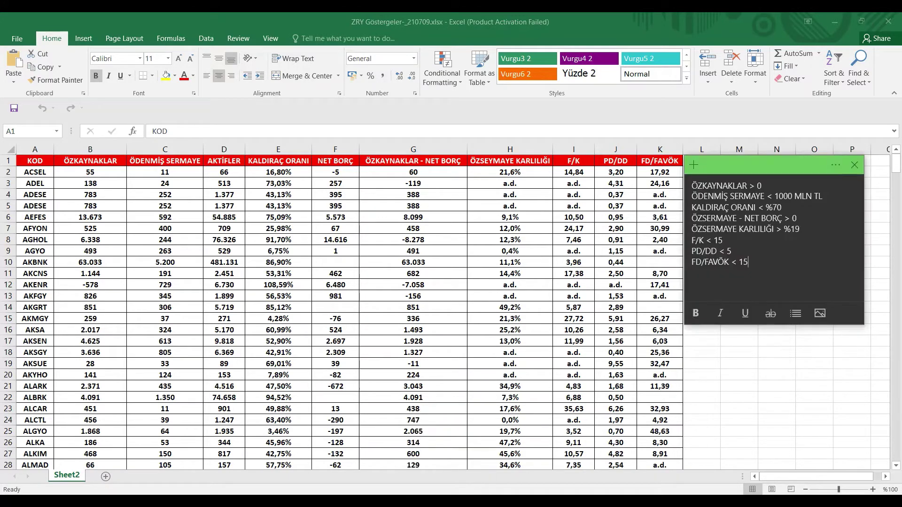
pyautogui.moveTo(739, 165)
pyautogui.mouseDown()
pyautogui.moveTo(738, 177)
pyautogui.moveTo(740, 168)
pyautogui.mouseUp()
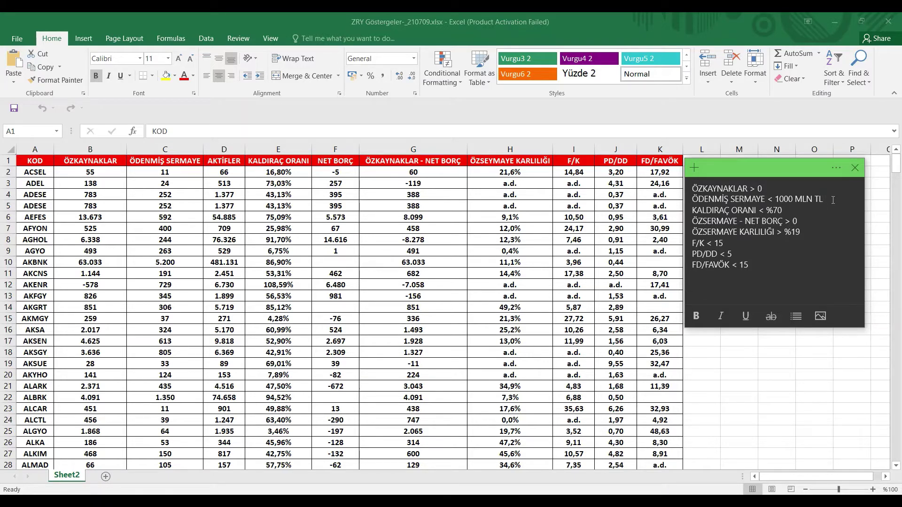
pyautogui.click(833, 200)
pyautogui.hotkey('shift', 'Up')
pyautogui.hotkey('shift', 'Home')
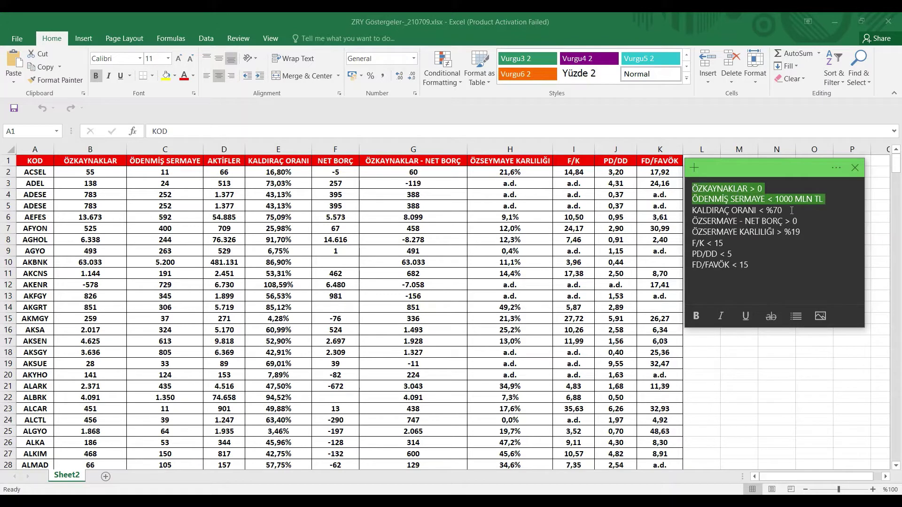
pyautogui.moveTo(825, 199); pyautogui.dragTo(690, 199)
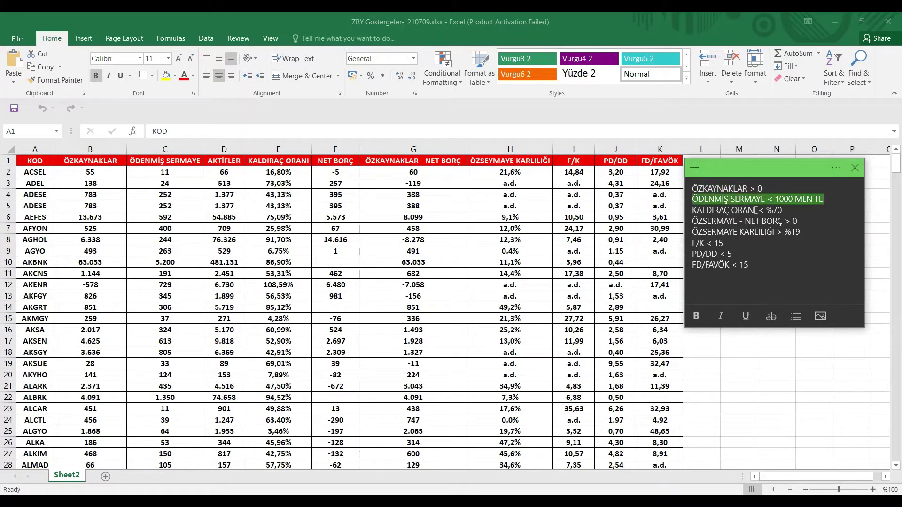
pyautogui.click(816, 205)
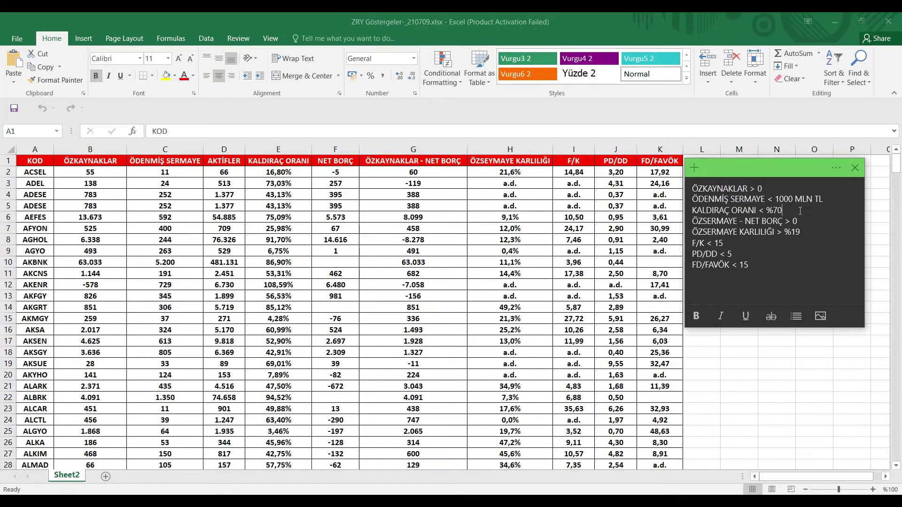
pyautogui.tripleClick(766, 210)
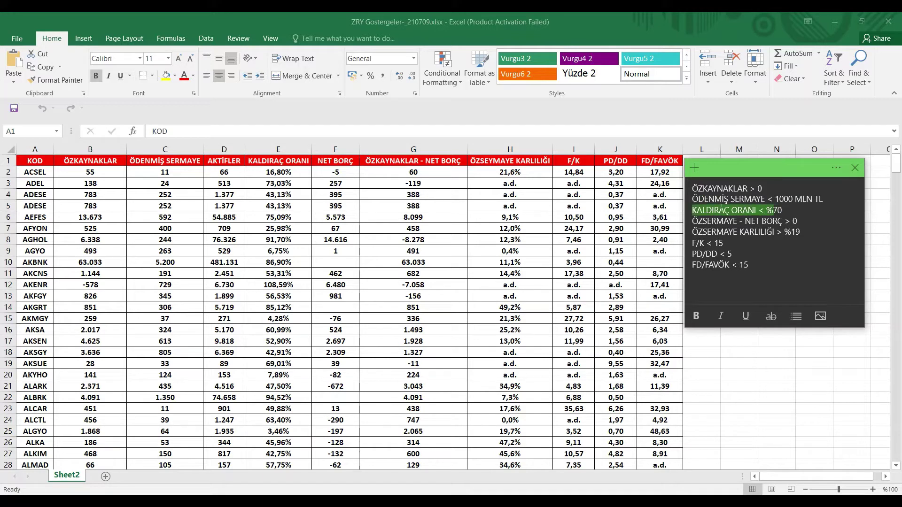
pyautogui.click(786, 210)
pyautogui.hotkey('shift', 'Up')
pyautogui.hotkey('shift', 'Down')
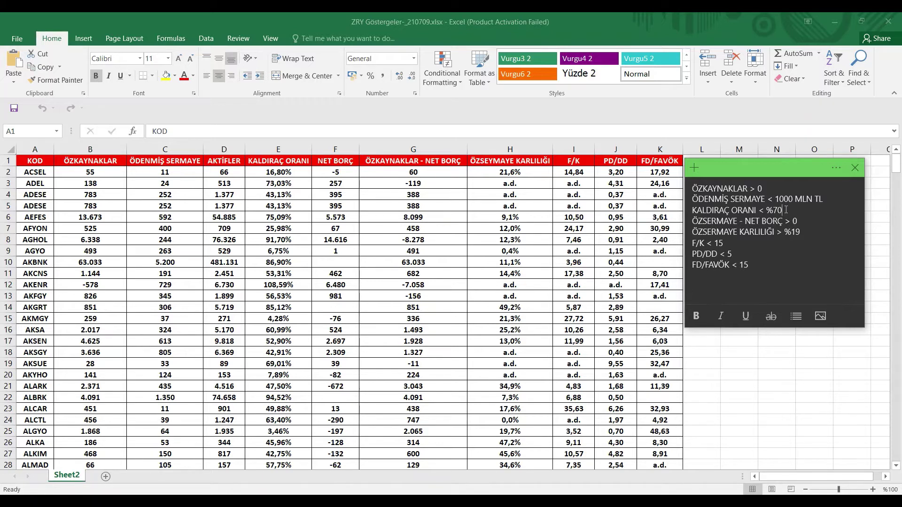
pyautogui.click(799, 219)
pyautogui.moveTo(691, 221)
pyautogui.mouseDown()
pyautogui.moveTo(819, 218)
pyautogui.moveTo(690, 219)
pyautogui.mouseUp()
pyautogui.click(800, 221)
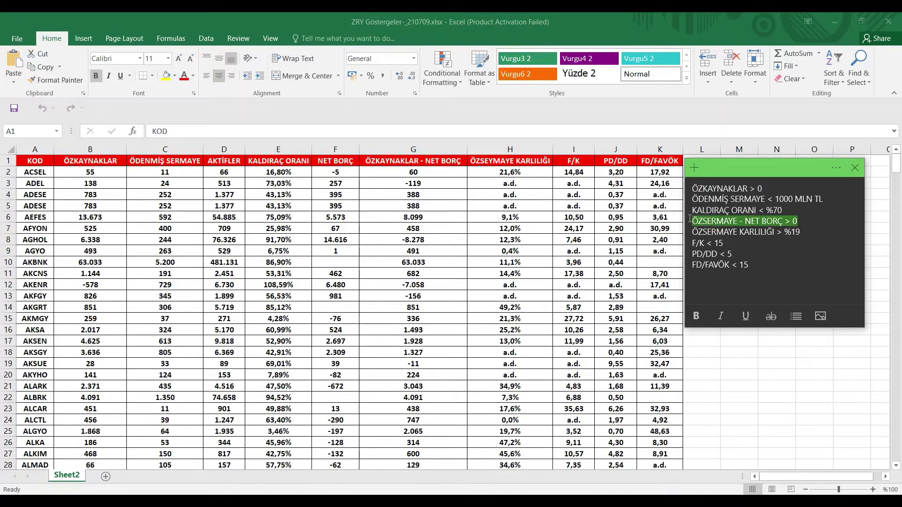
pyautogui.click(812, 224)
pyautogui.moveTo(692, 221); pyautogui.dragTo(801, 221)
pyautogui.click(800, 220)
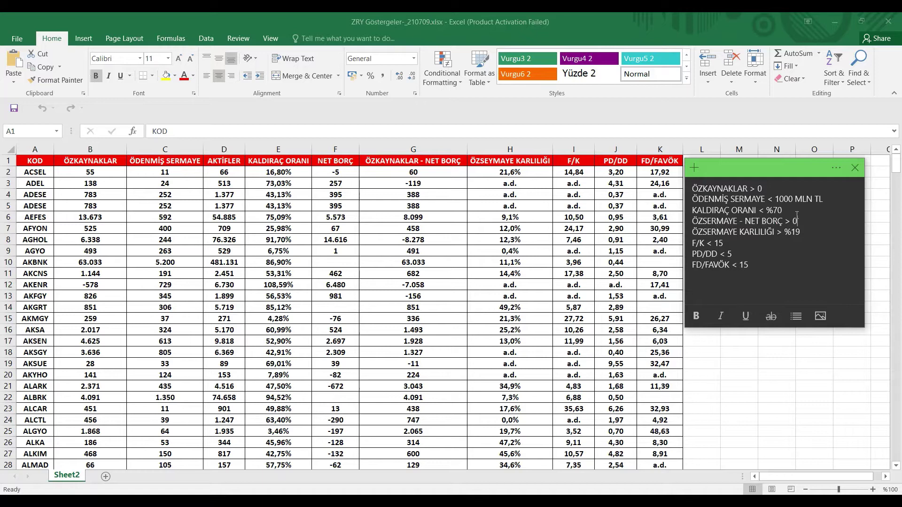
pyautogui.click(800, 232)
pyautogui.moveTo(801, 232); pyautogui.dragTo(783, 232)
pyautogui.click(788, 240)
pyautogui.click(797, 249)
pyautogui.moveTo(801, 232); pyautogui.dragTo(783, 232)
pyautogui.click(809, 234)
pyautogui.moveTo(801, 232); pyautogui.dragTo(783, 232)
pyautogui.click(781, 245)
pyautogui.moveTo(732, 240); pyautogui.dragTo(694, 239)
pyautogui.click(731, 240)
pyautogui.moveTo(724, 241); pyautogui.dragTo(693, 240)
pyautogui.click(741, 245)
pyautogui.moveTo(736, 254); pyautogui.dragTo(694, 254)
pyautogui.click(742, 254)
pyautogui.moveTo(745, 273)
pyautogui.mouseDown()
pyautogui.moveTo(691, 268)
pyautogui.moveTo(751, 272)
pyautogui.mouseUp()
pyautogui.click(694, 268)
pyautogui.click(752, 273)
pyautogui.moveTo(747, 164); pyautogui.dragTo(763, 162)
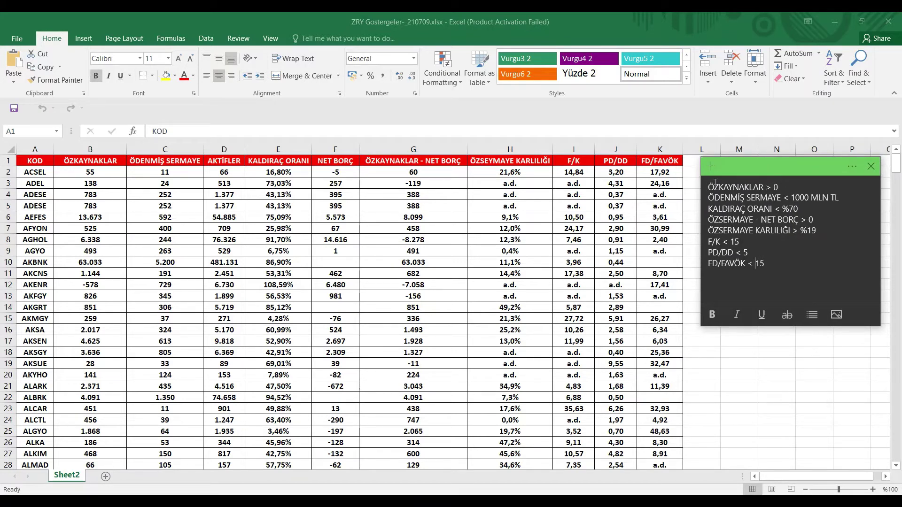
# Sort the stock table by ÖZKAYNAKLAR, smallest to largest
pyautogui.moveTo(709, 185); pyautogui.dragTo(782, 187)
pyautogui.click(786, 187)
pyautogui.click(92, 162)
pyautogui.press('F2')
pyautogui.click(91, 162)
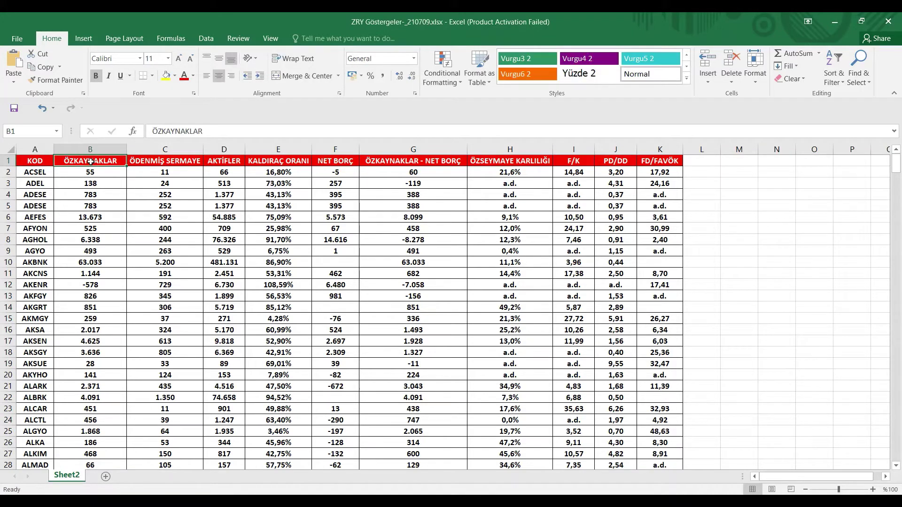
pyautogui.rightClick(92, 161)
pyautogui.moveTo(146, 332)
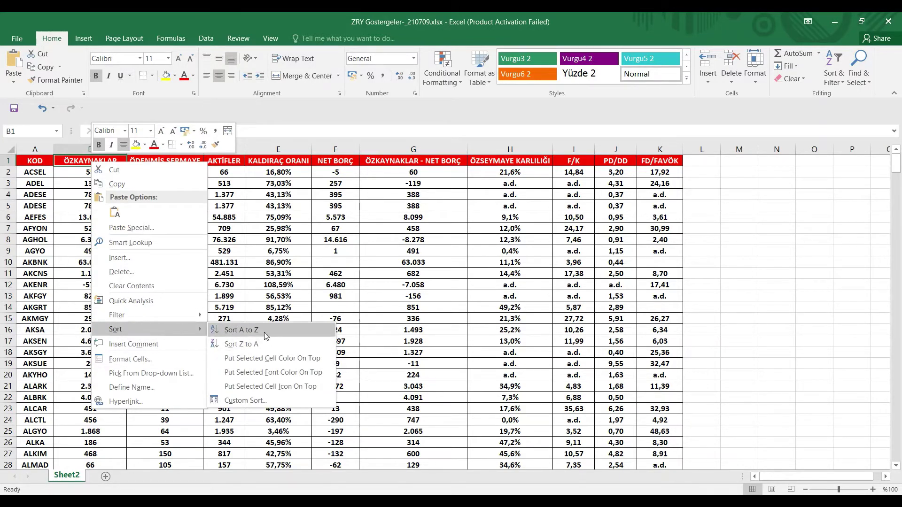
pyautogui.click(242, 331)
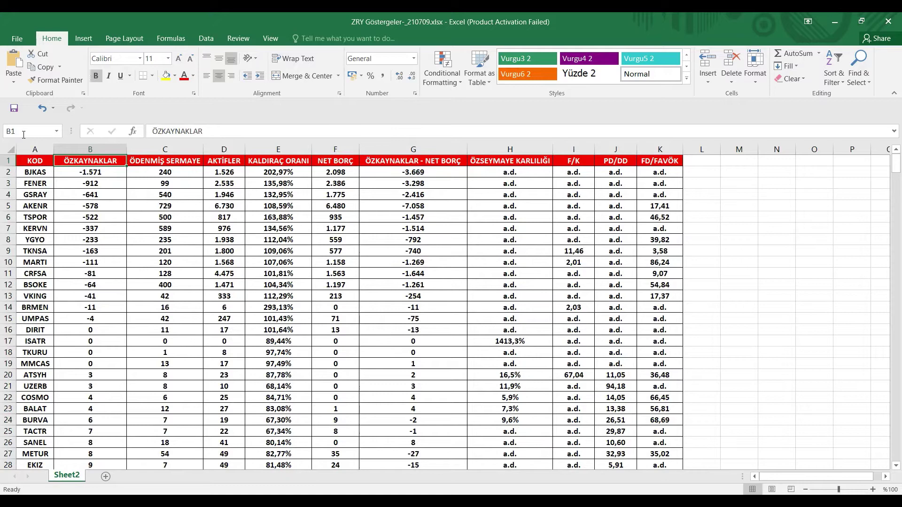
# Delete the rows from BJKAS down through the last company with zero or negative equity
pyautogui.click(7, 173)
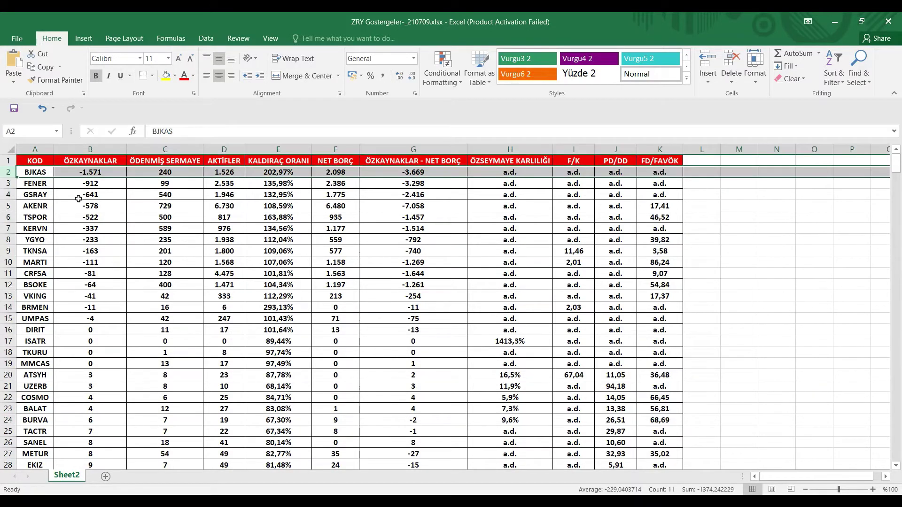
pyautogui.moveTo(8, 173); pyautogui.dragTo(42, 363)
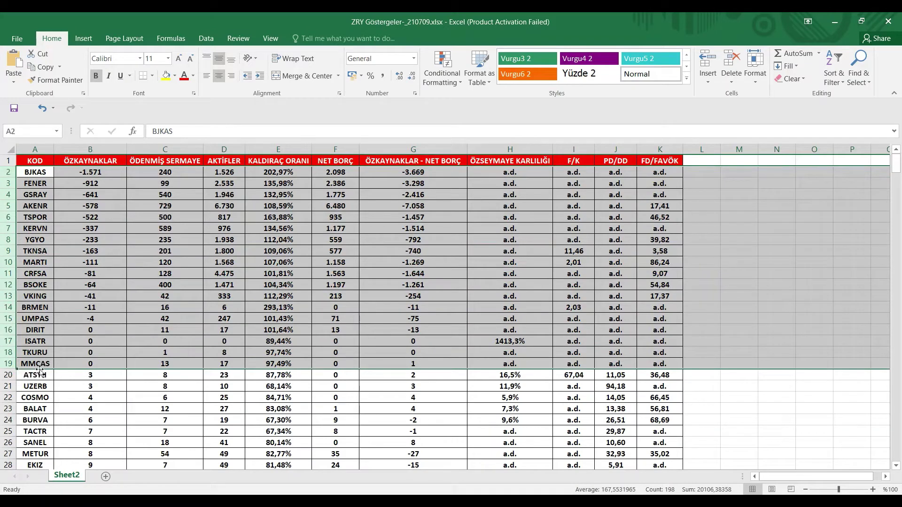
pyautogui.rightClick(9, 205)
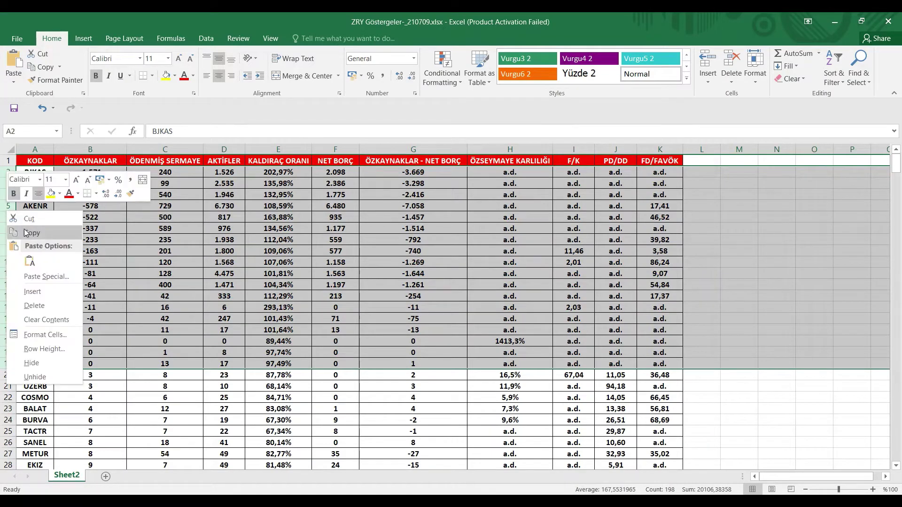
pyautogui.click(49, 310)
pyautogui.click(151, 264)
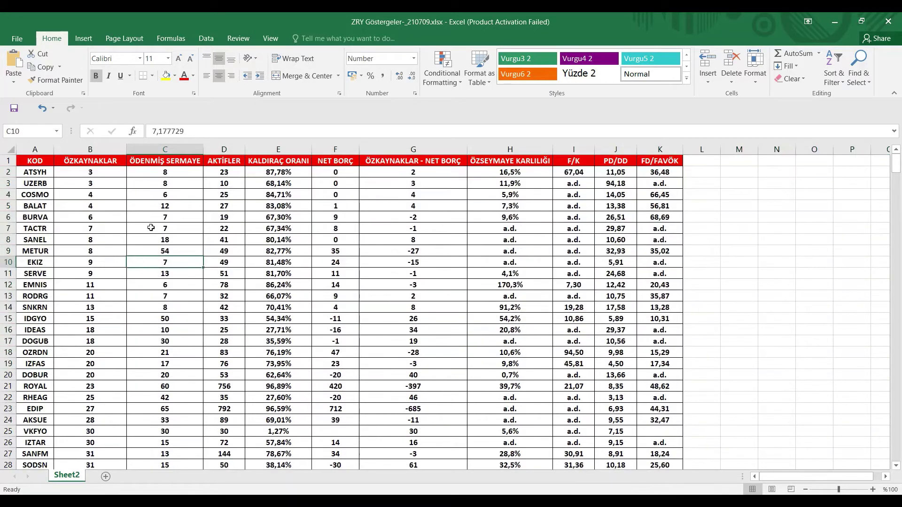
# Strike through the ÖZKAYNAKLAR > 0 criterion in the sticky note
pyautogui.click(170, 161)
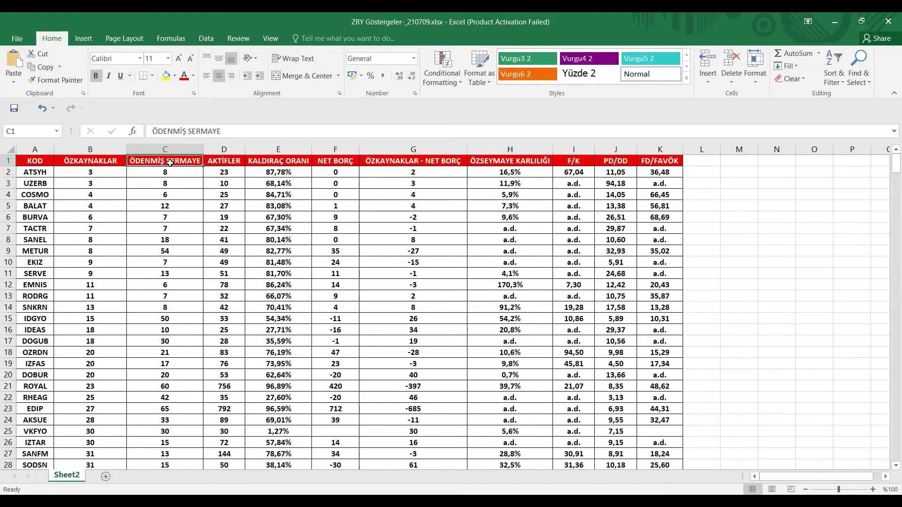
pyautogui.rightClick(170, 162)
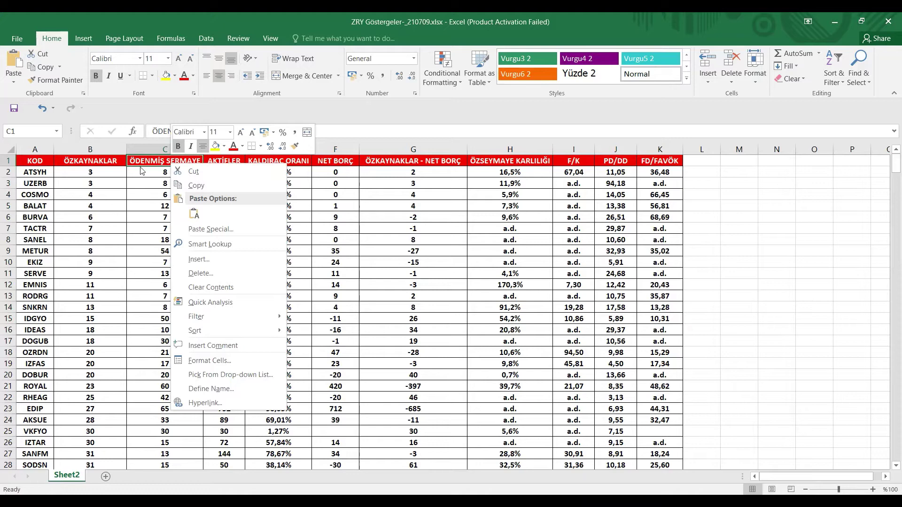
pyautogui.press('Escape')
pyautogui.click(451, 463)
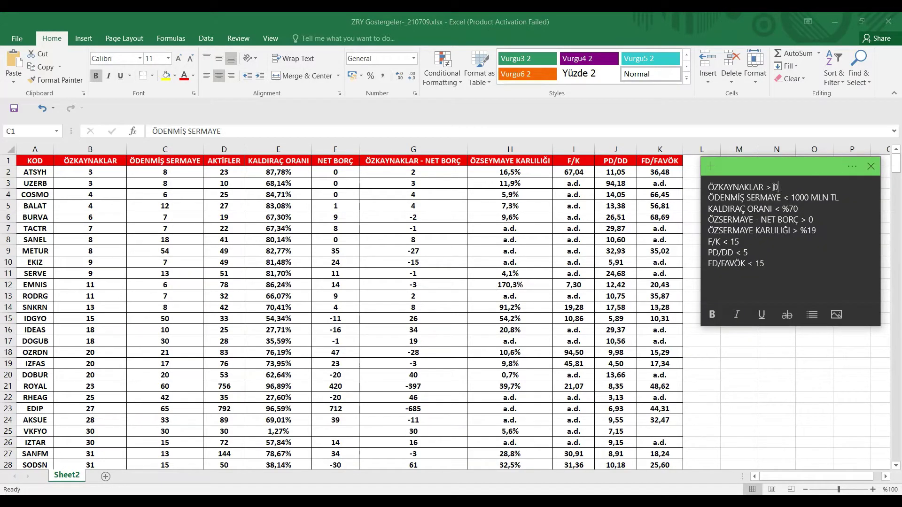
pyautogui.moveTo(776, 187); pyautogui.dragTo(709, 187)
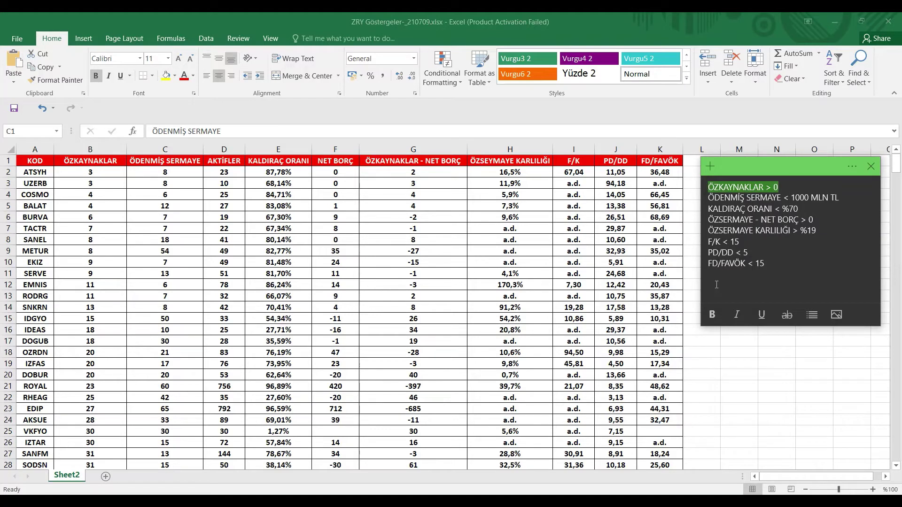
pyautogui.click(787, 315)
pyautogui.click(845, 274)
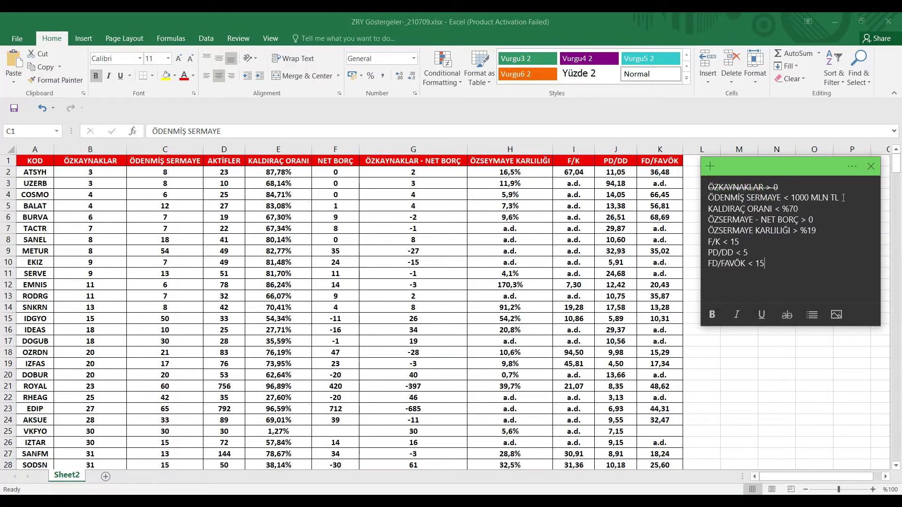
# Sort the stock table by ÖDENMİŞ SERMAYE, largest to smallest
pyautogui.moveTo(842, 197); pyautogui.dragTo(708, 198)
pyautogui.click(170, 162)
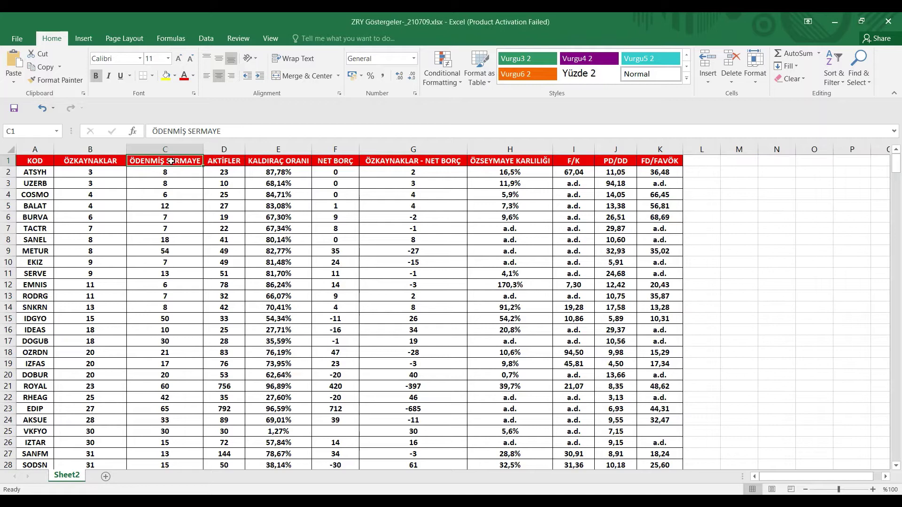
pyautogui.rightClick(170, 162)
pyautogui.moveTo(250, 330)
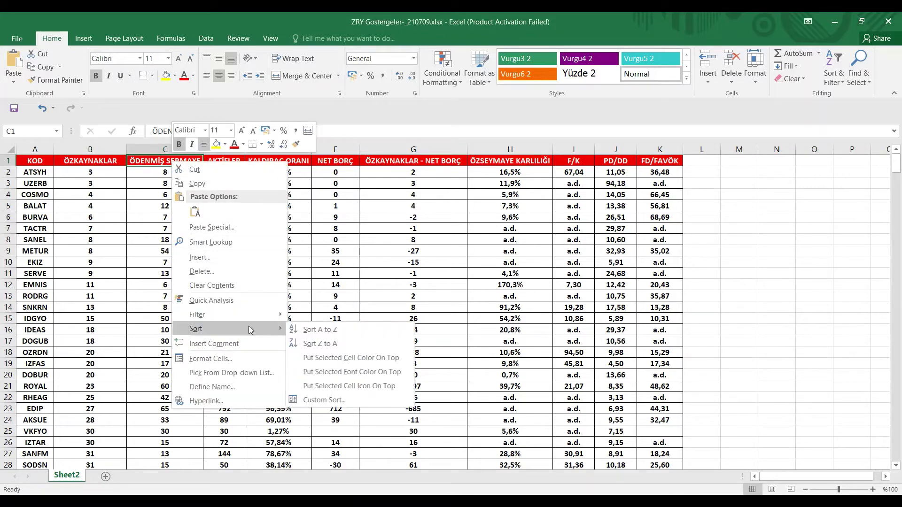
pyautogui.click(331, 342)
pyautogui.click(199, 284)
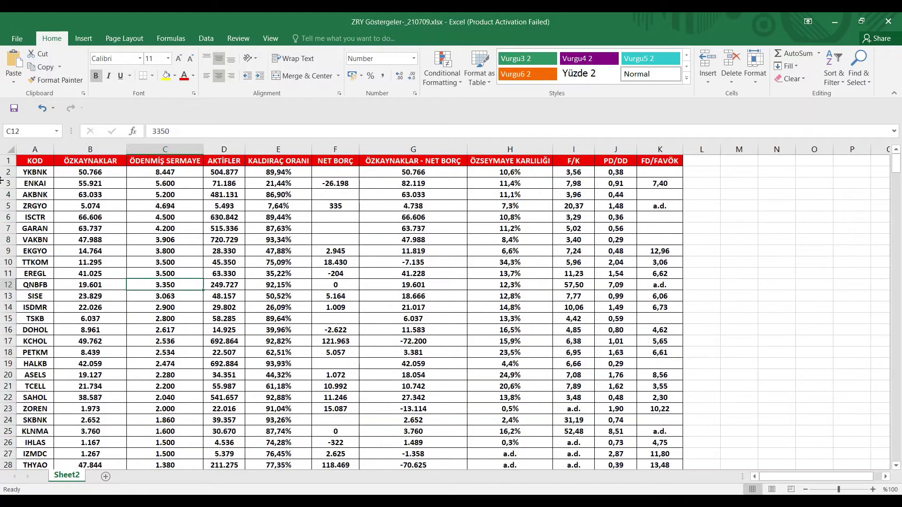
# Delete the stocks with paid-in capital of 1000 or more, leaving ISGYO at 959 on top
pyautogui.moveTo(4, 172); pyautogui.dragTo(41, 250)
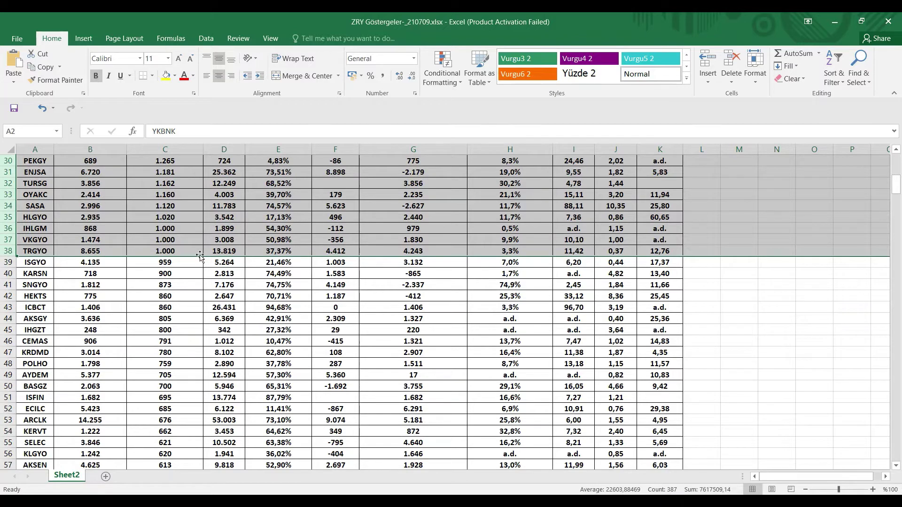
pyautogui.rightClick(9, 205)
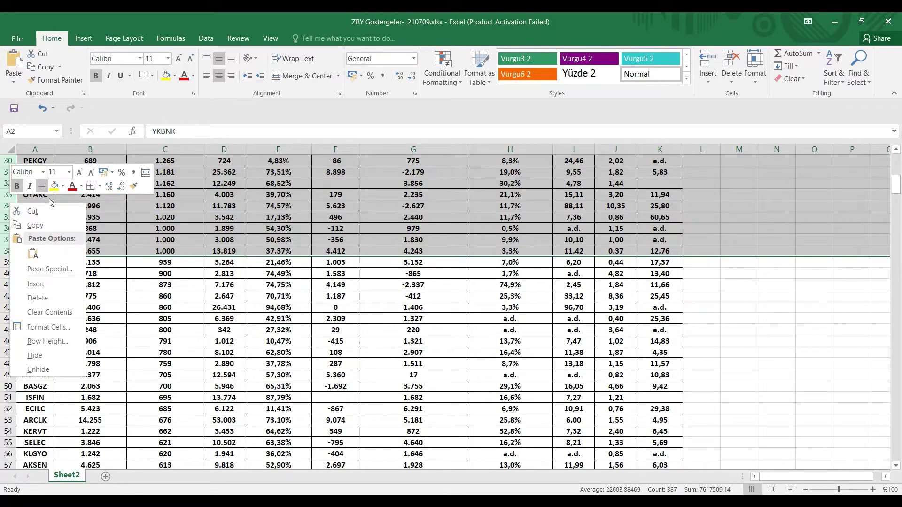
pyautogui.click(49, 298)
pyautogui.scroll(10, 329, 282)
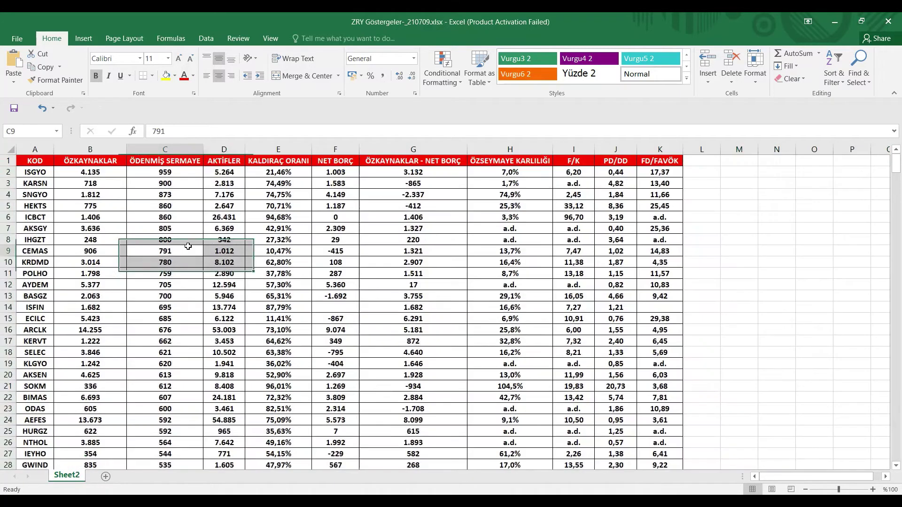
# Strike through the ÖDENMİŞ SERMAYE < 1000 MLN TL criterion in the sticky note
pyautogui.click(165, 251)
pyautogui.click(451, 451)
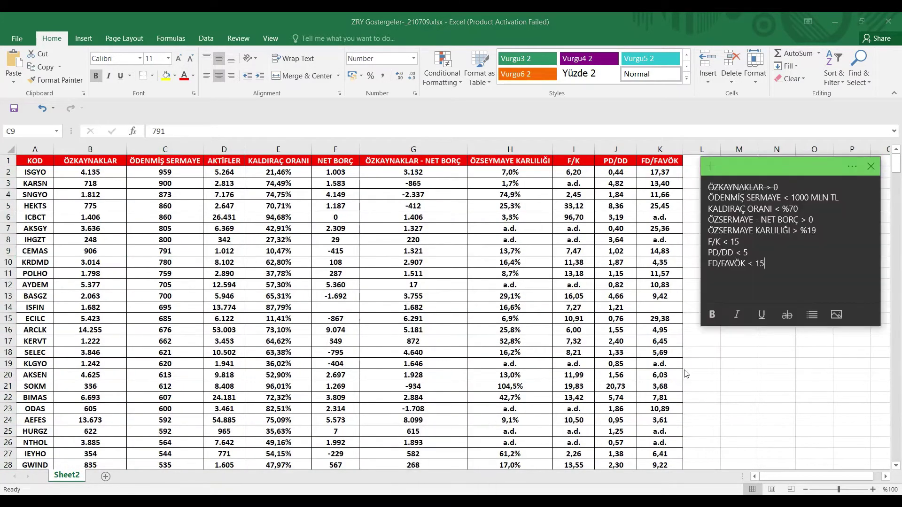
pyautogui.moveTo(844, 196); pyautogui.dragTo(707, 198)
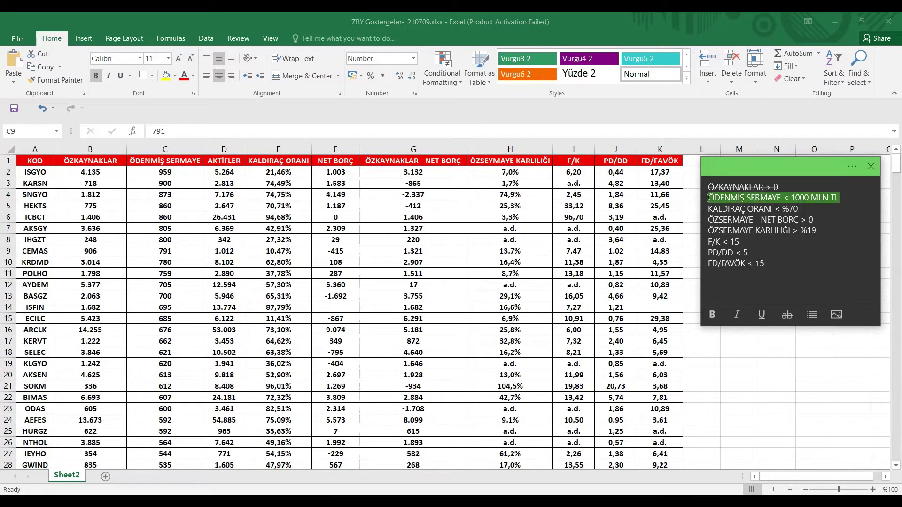
pyautogui.click(787, 319)
pyautogui.click(799, 282)
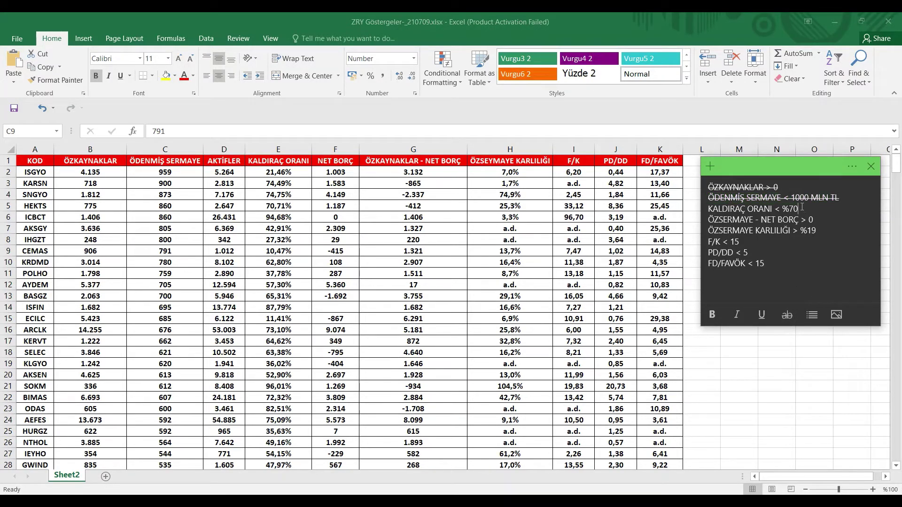
pyautogui.moveTo(802, 207); pyautogui.dragTo(711, 208)
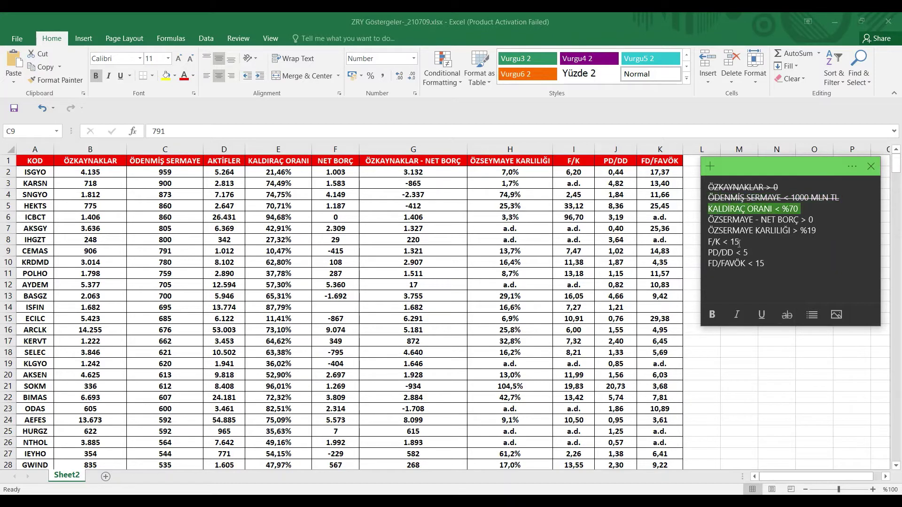
pyautogui.click(778, 274)
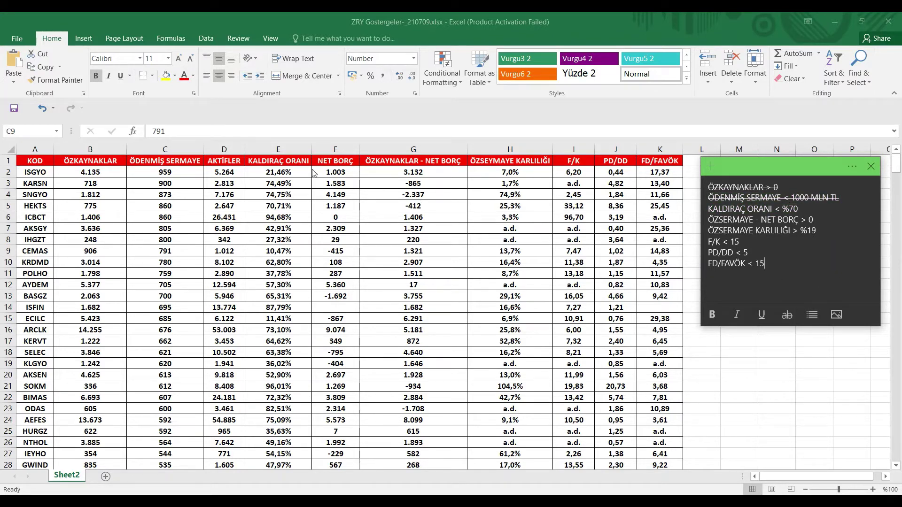
# Sort by KALDIRAÇ ORANI largest first and delete every stock at 70% leverage or above
pyautogui.click(280, 163)
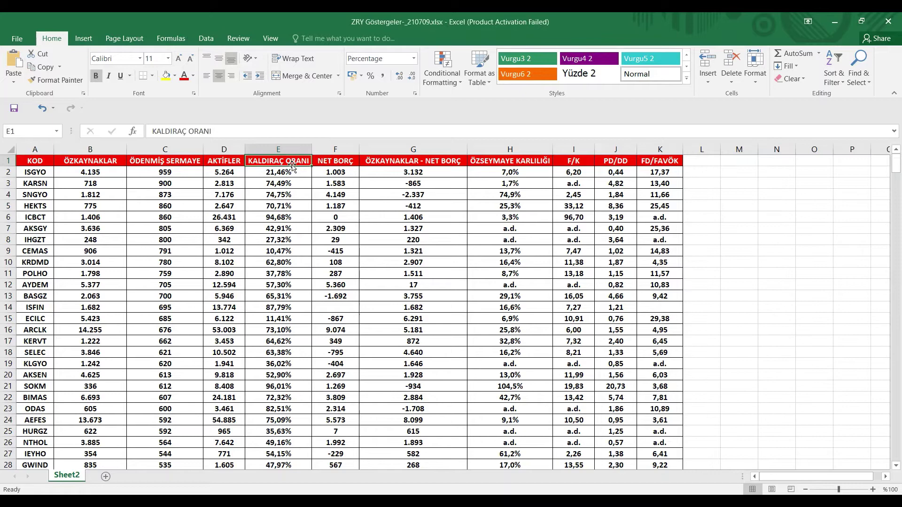
pyautogui.rightClick(289, 163)
pyautogui.moveTo(352, 335)
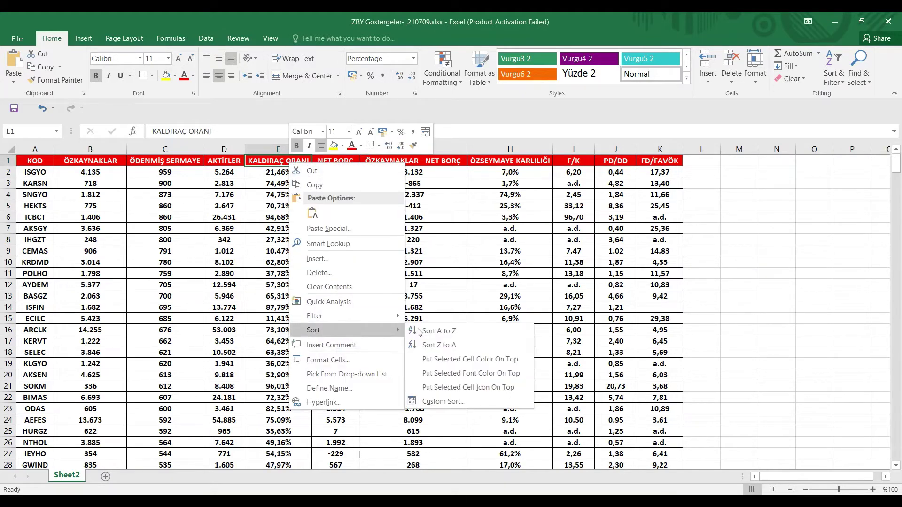
pyautogui.click(440, 346)
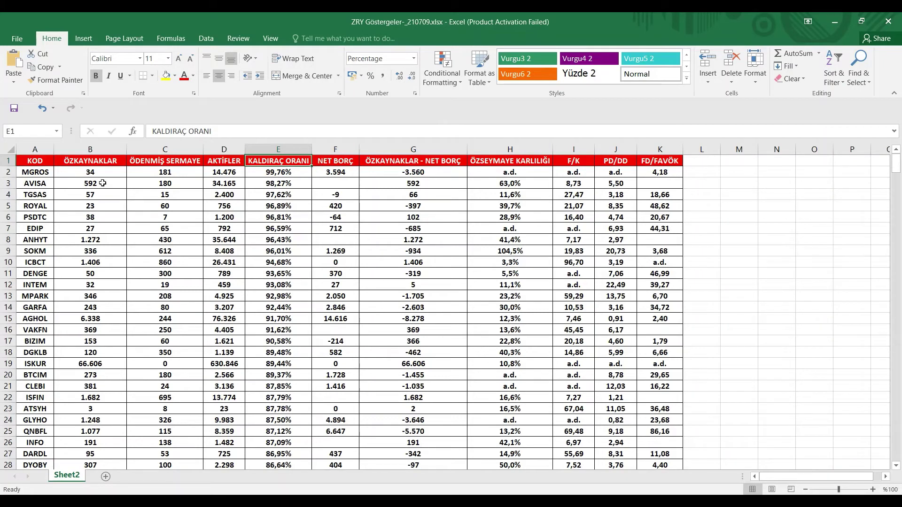
pyautogui.moveTo(7, 172); pyautogui.dragTo(67, 233)
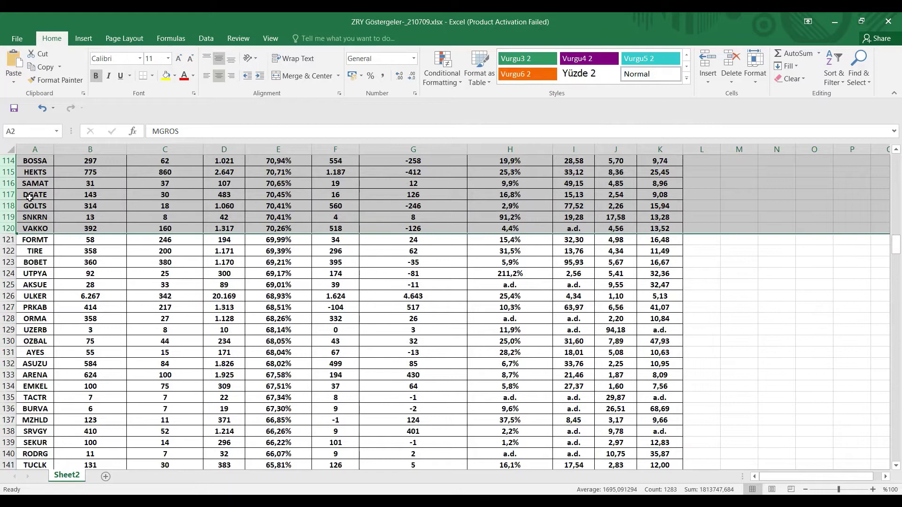
pyautogui.rightClick(9, 184)
pyautogui.click(41, 280)
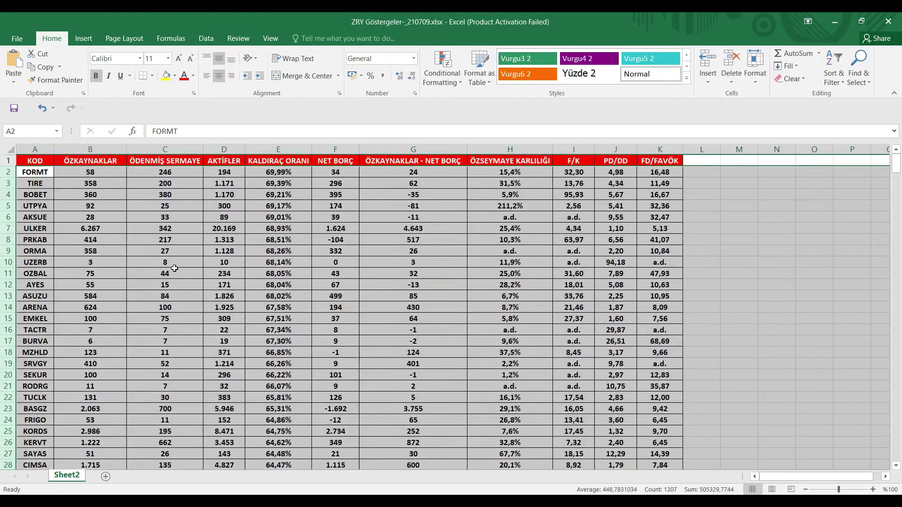
# Strike through the KALDIRAÇ ORANI < %70 criterion in the sticky note
pyautogui.click(266, 230)
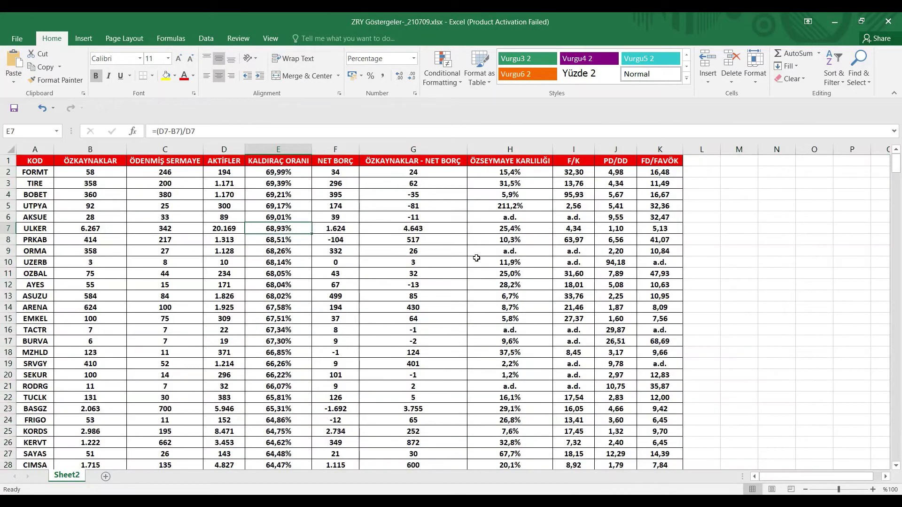
pyautogui.click(451, 442)
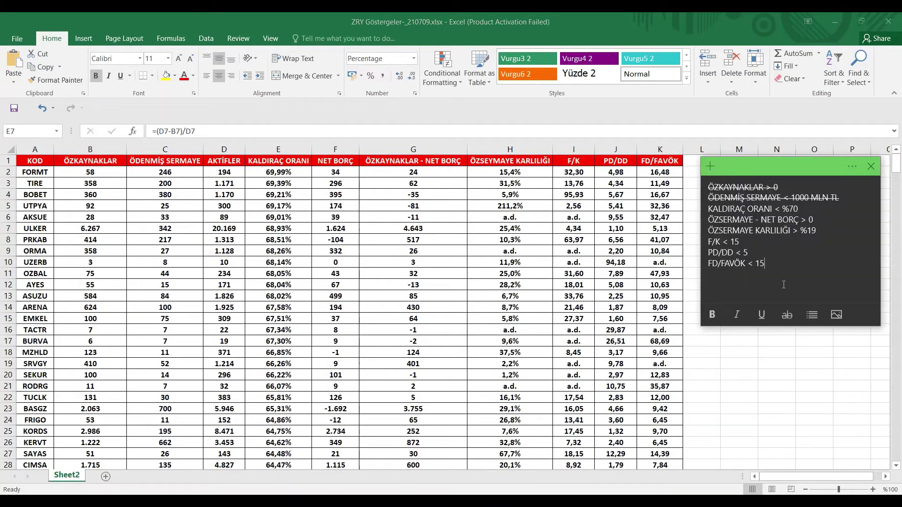
pyautogui.moveTo(806, 207); pyautogui.dragTo(708, 209)
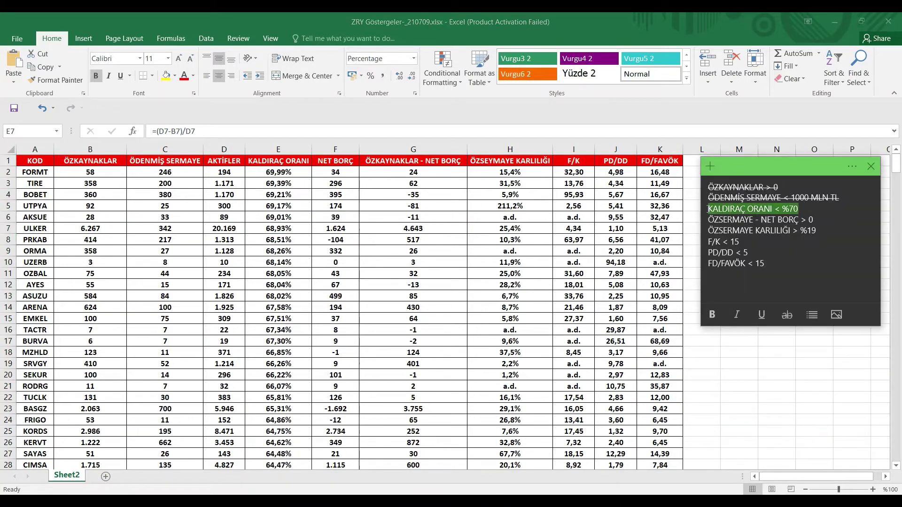
pyautogui.click(787, 315)
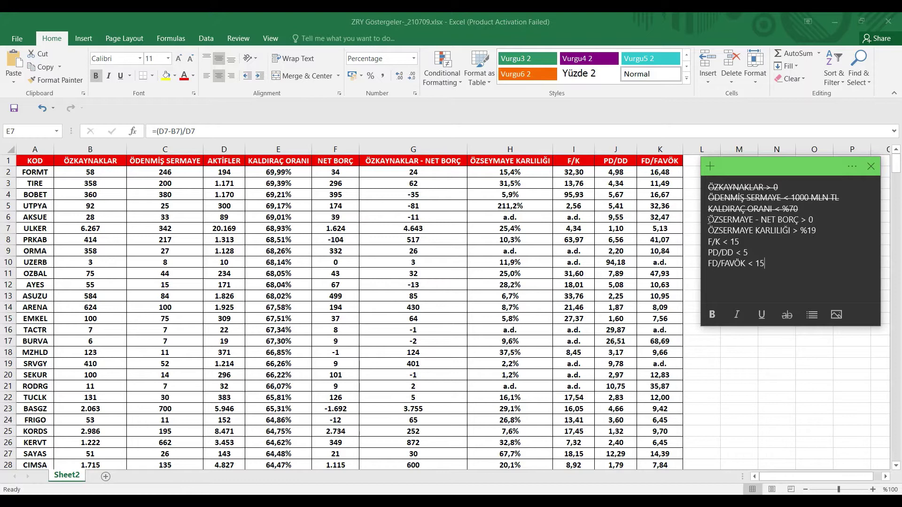
# Sort by ÖZKAYNAKLAR - NET BORÇ smallest first and delete the rows with negative values
pyautogui.click(392, 161)
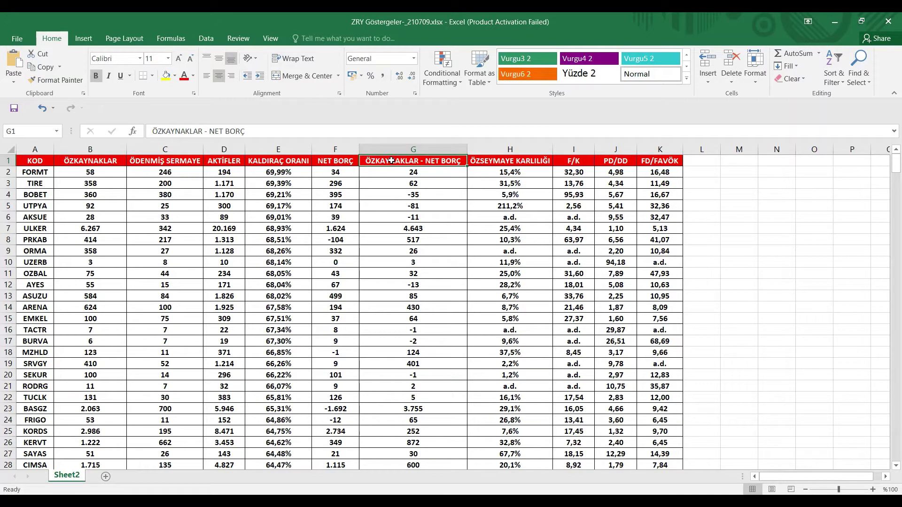
pyautogui.rightClick(391, 161)
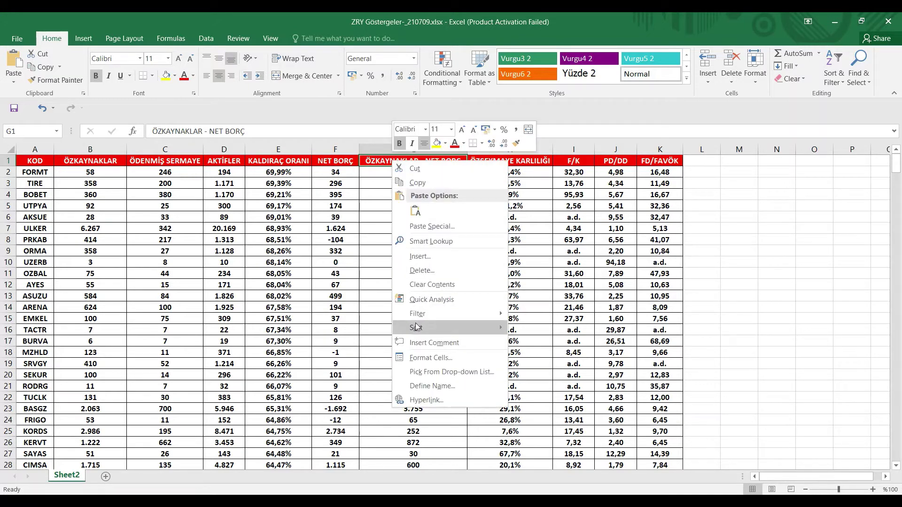
pyautogui.moveTo(432, 329)
pyautogui.click(540, 327)
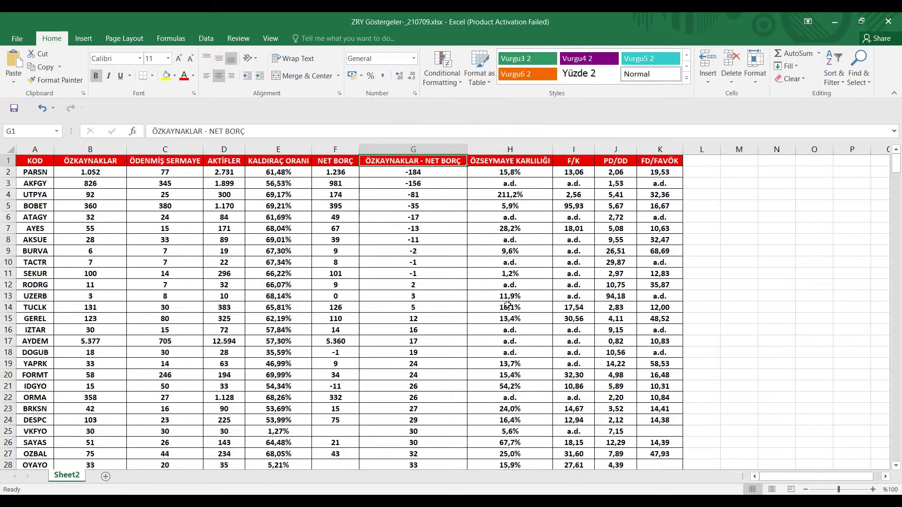
pyautogui.click(385, 263)
pyautogui.moveTo(402, 167); pyautogui.dragTo(396, 217)
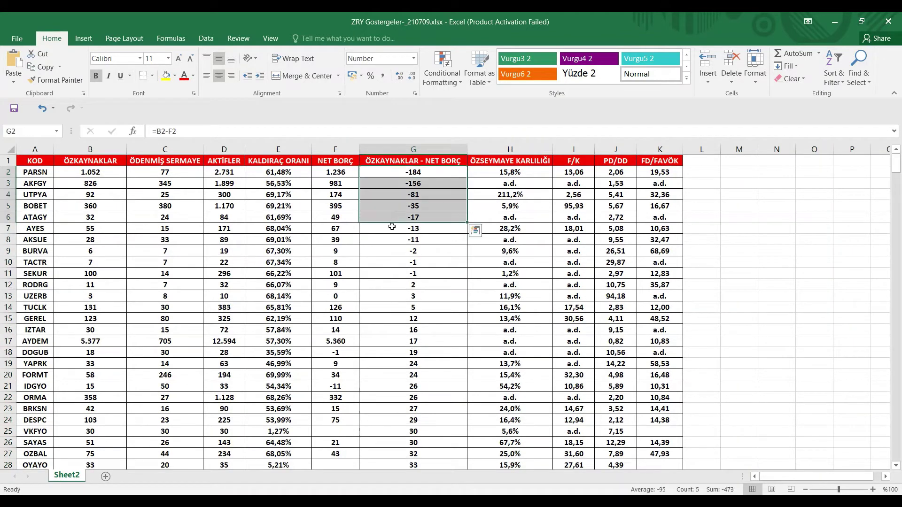
pyautogui.click(415, 285)
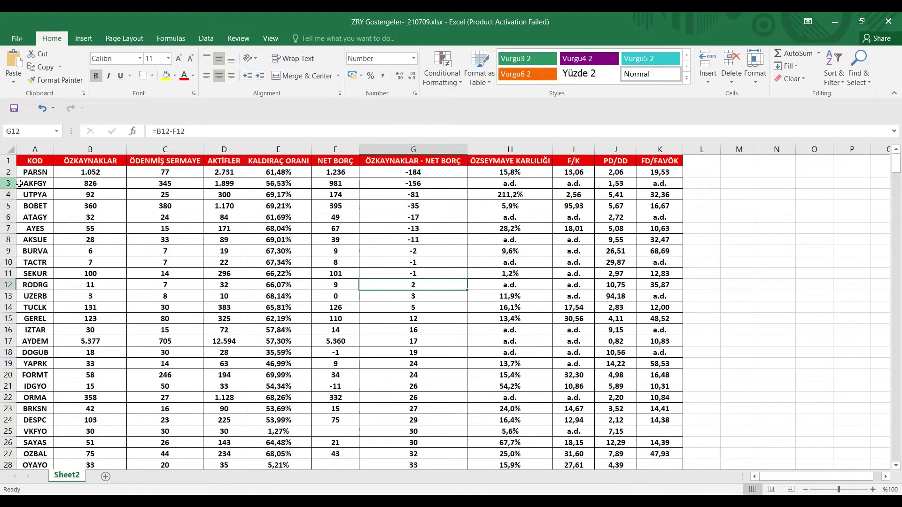
pyautogui.moveTo(7, 172); pyautogui.dragTo(68, 272)
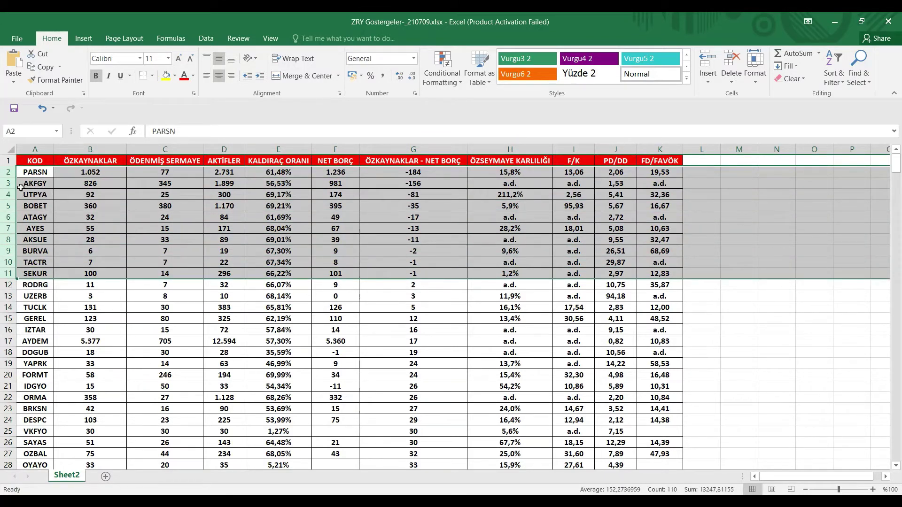
pyautogui.rightClick(4, 183)
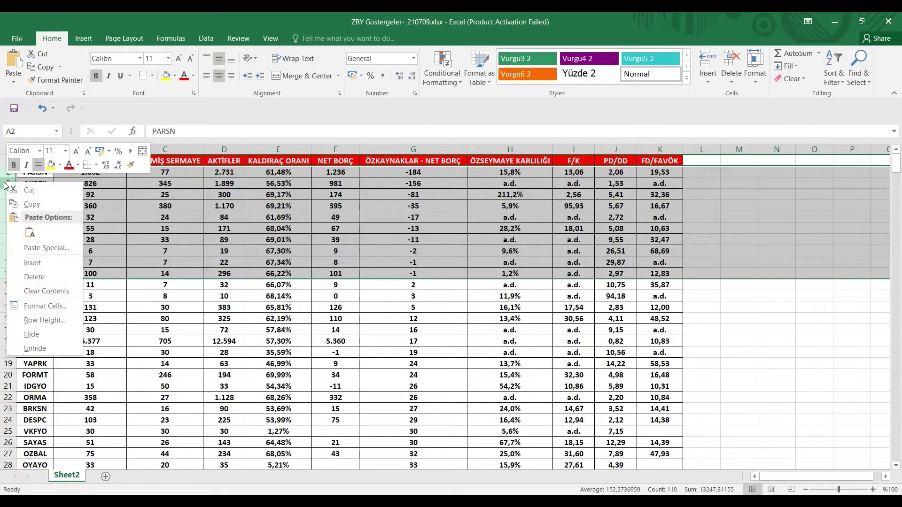
pyautogui.click(38, 281)
# Strike through the equity minus net debt criterion in the sticky note
pyautogui.click(430, 237)
pyautogui.moveTo(442, 233); pyautogui.dragTo(440, 231)
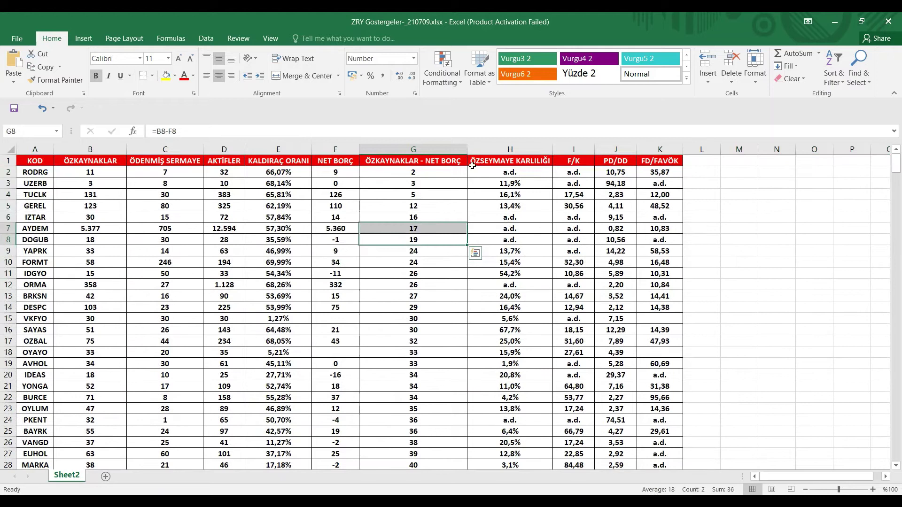
pyautogui.hotkey('alt', 'Tab')
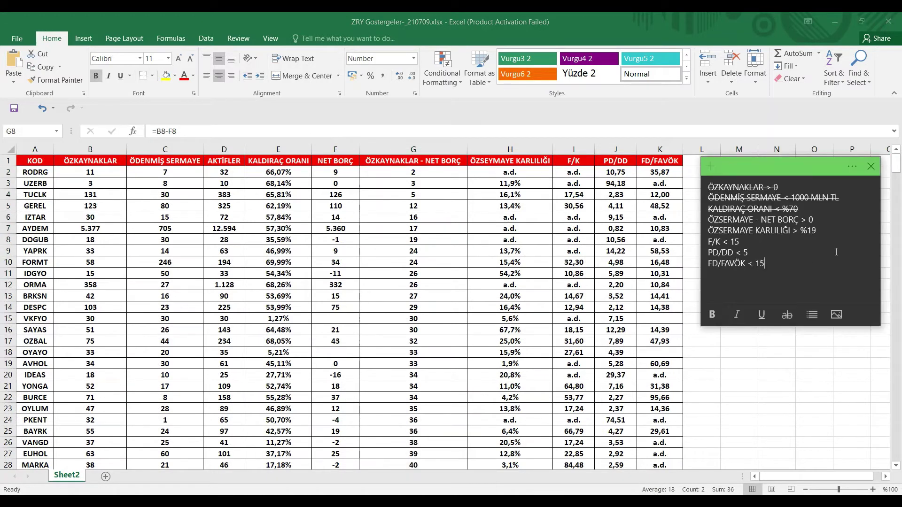
pyautogui.moveTo(815, 217); pyautogui.dragTo(704, 220)
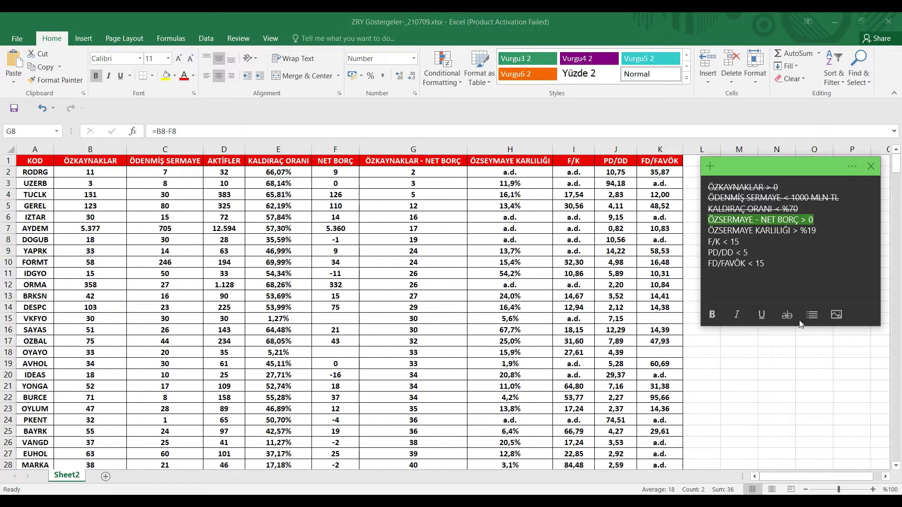
pyautogui.click(787, 315)
pyautogui.click(825, 238)
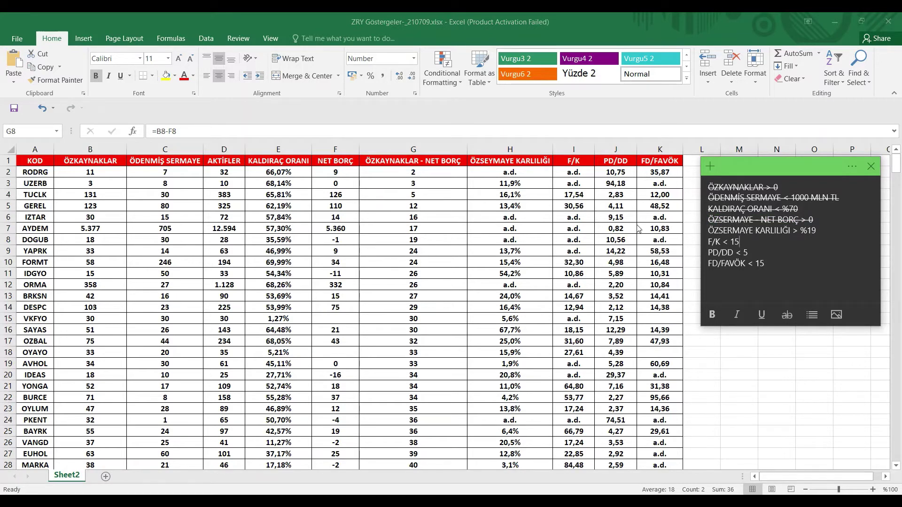
pyautogui.hotkey('alt', 'Tab')
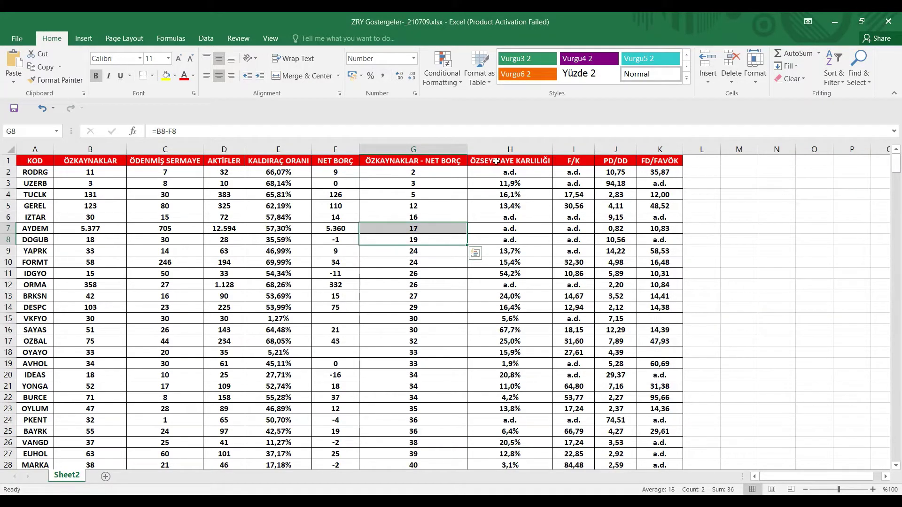
# Sort by ÖZSERMAYE KARLILIĞI ascending and delete the stocks under 19%, leaving GOODY's 19,3% on top
pyautogui.click(496, 161)
pyautogui.rightClick(497, 161)
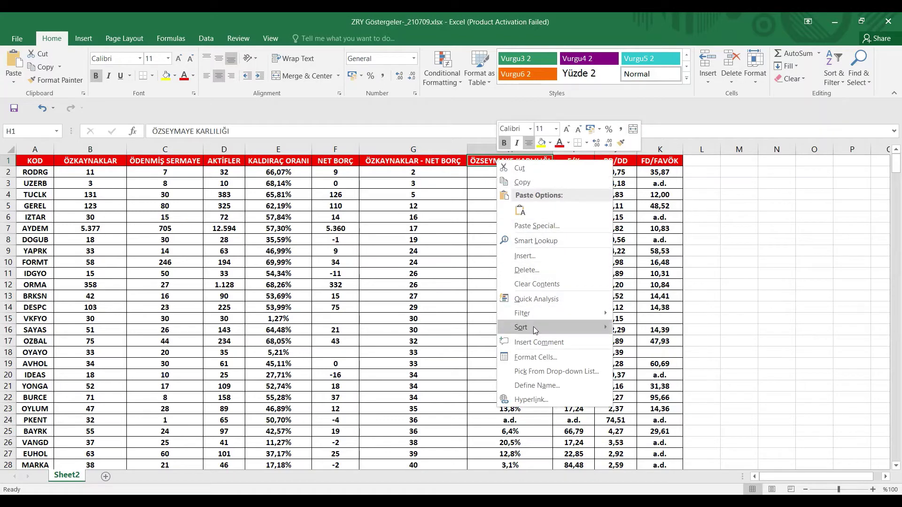
pyautogui.moveTo(534, 326)
pyautogui.click(660, 334)
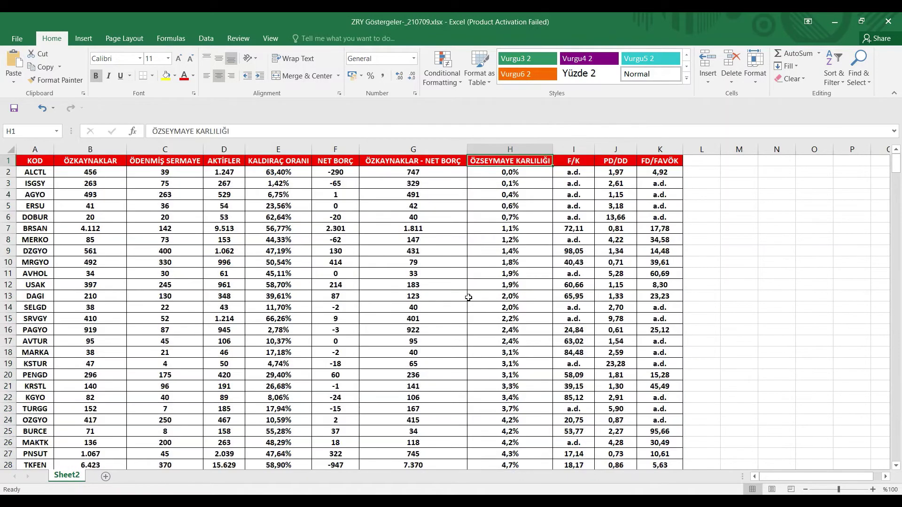
pyautogui.click(512, 295)
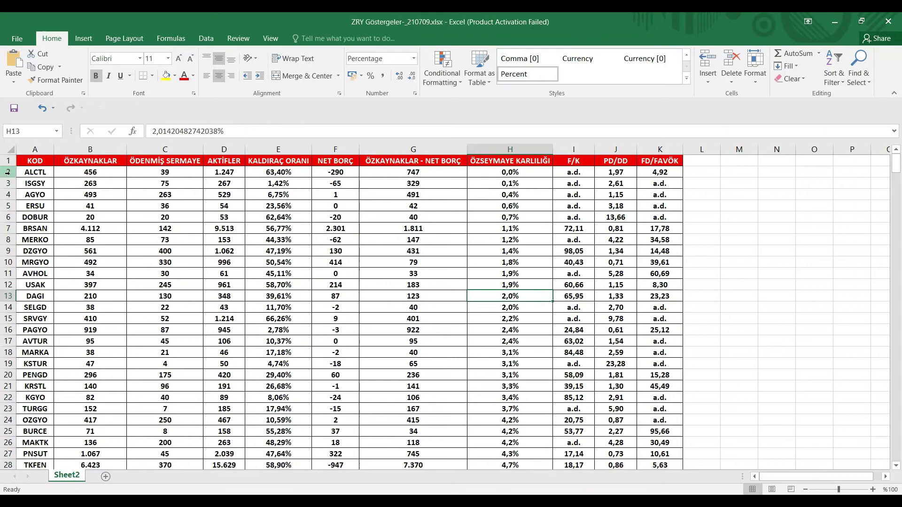
pyautogui.moveTo(8, 172); pyautogui.dragTo(114, 261)
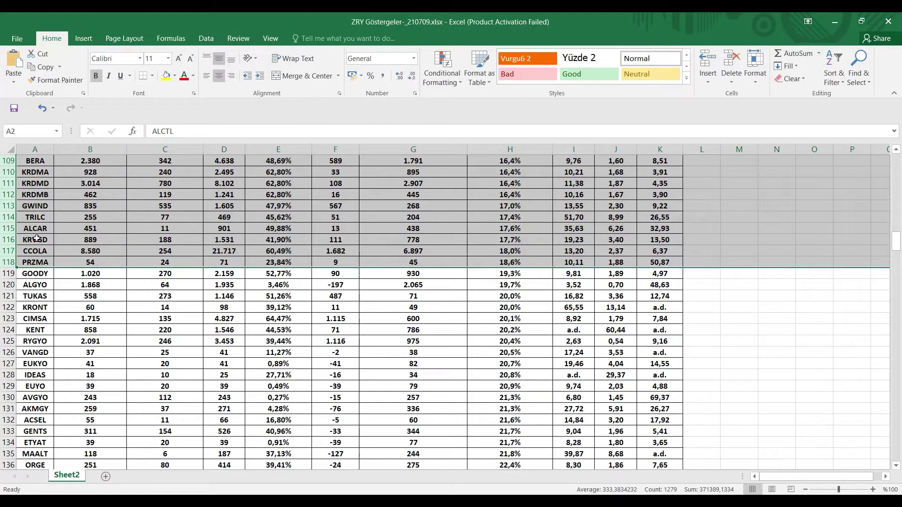
pyautogui.rightClick(3, 205)
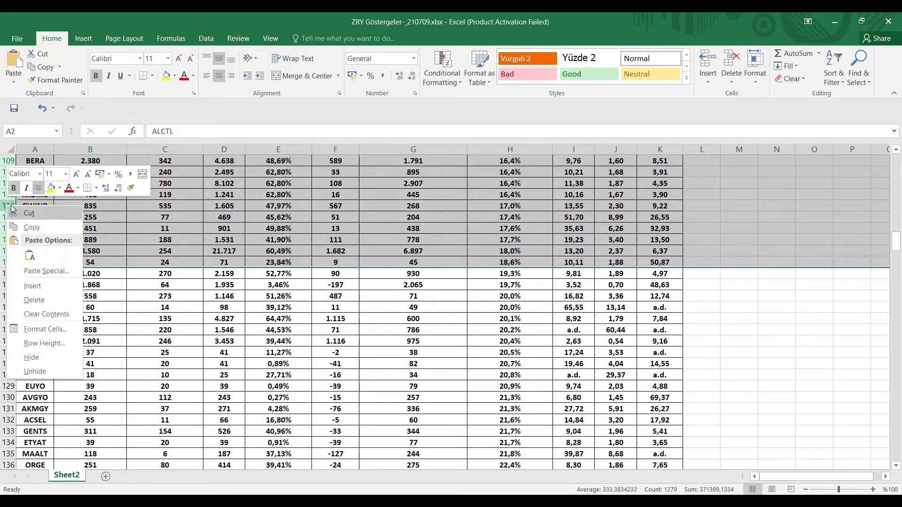
pyautogui.click(47, 301)
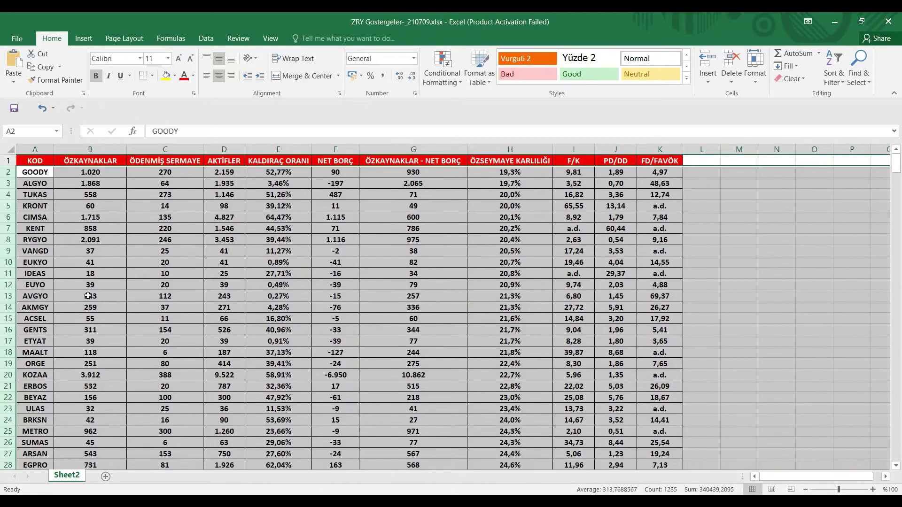
pyautogui.click(543, 219)
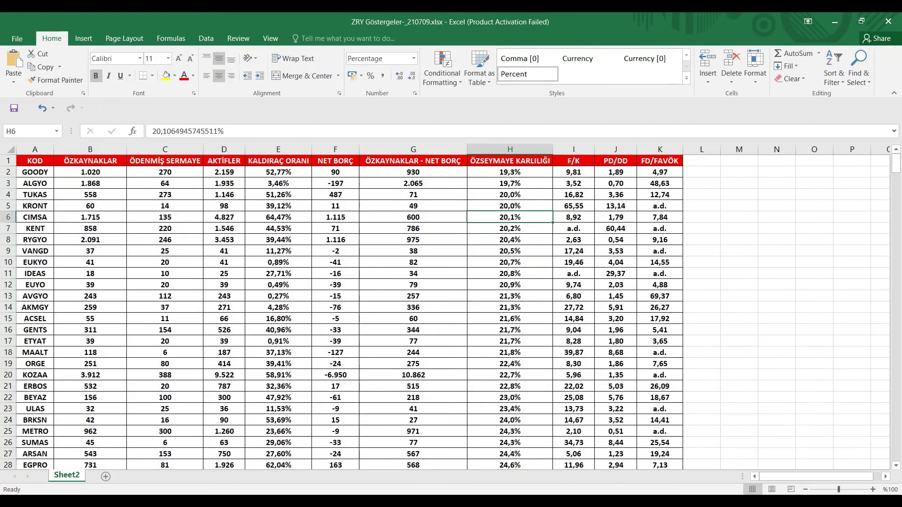
# Strike through the ÖZSERMAYE KARLILIĞI > %19 criterion in the sticky note
pyautogui.click(451, 456)
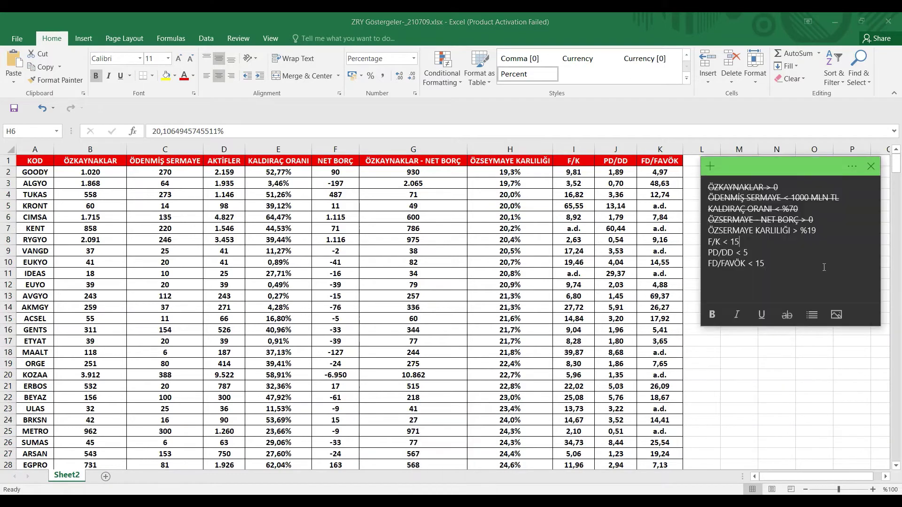
pyautogui.moveTo(818, 231); pyautogui.dragTo(706, 233)
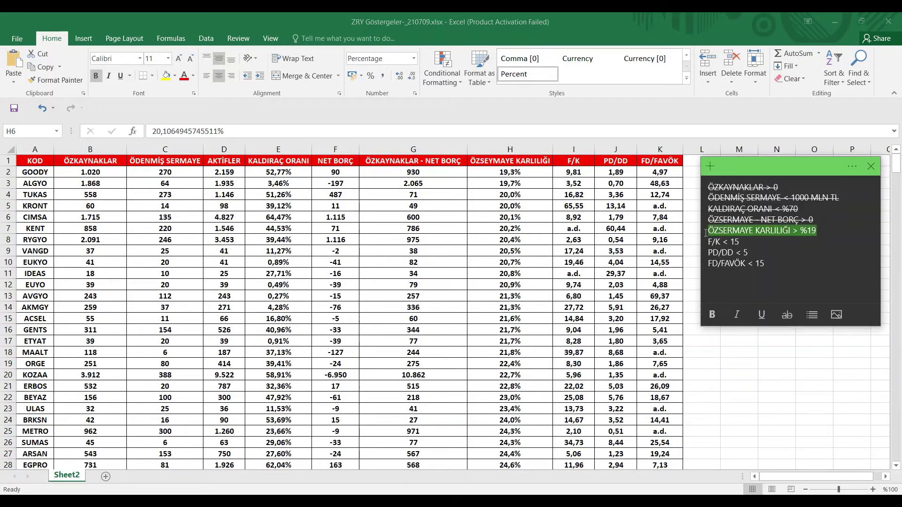
pyautogui.click(778, 317)
pyautogui.click(760, 252)
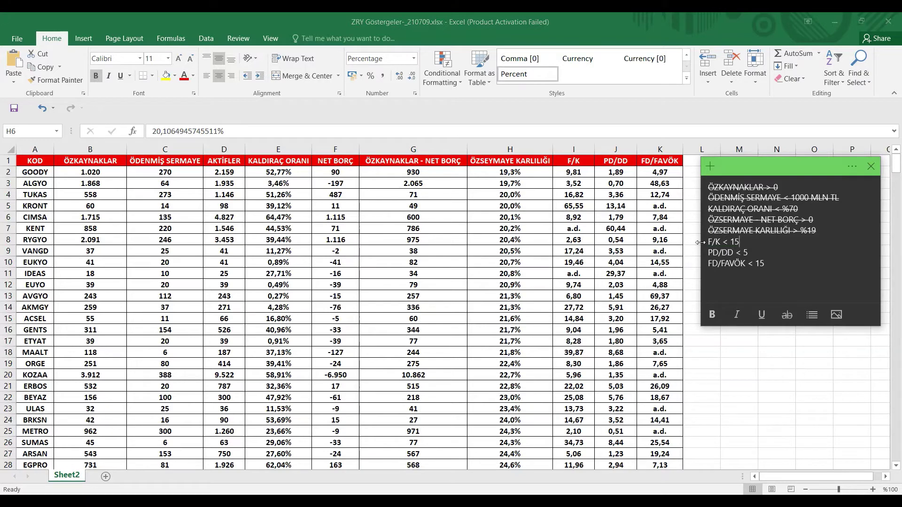
pyautogui.click(697, 167)
# Sort by F/K ascending and delete the stocks with missing or 15-plus F/K, leaving GEDZA at 14,94 on top
pyautogui.click(566, 163)
pyautogui.rightClick(565, 163)
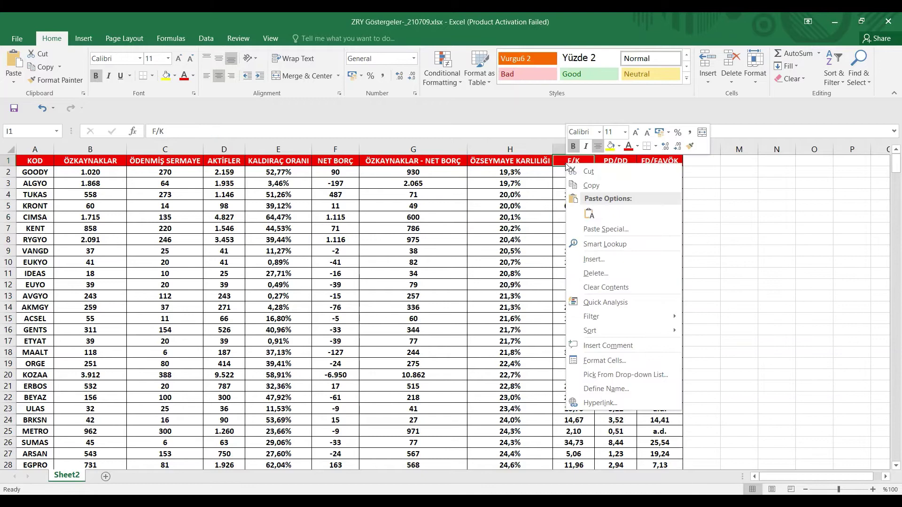
pyautogui.moveTo(605, 331)
pyautogui.click(723, 331)
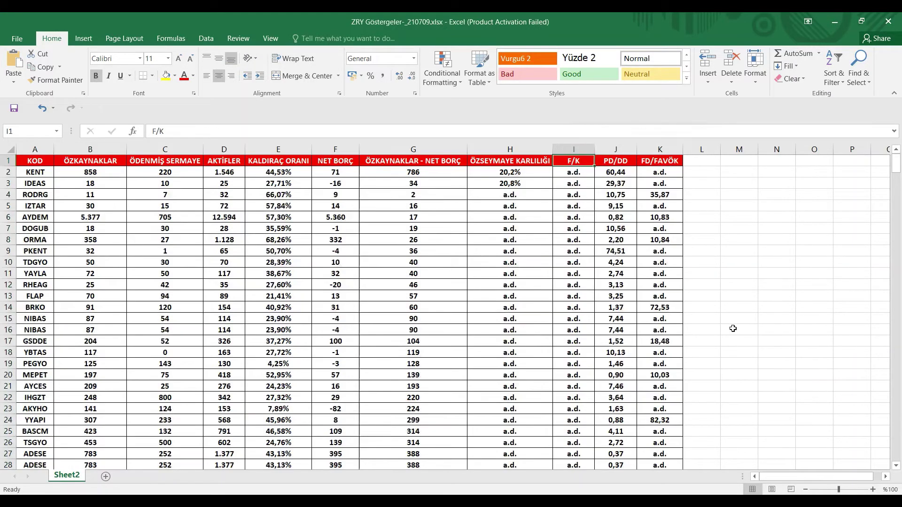
pyautogui.click(733, 307)
pyautogui.scroll(-1, 752, 285)
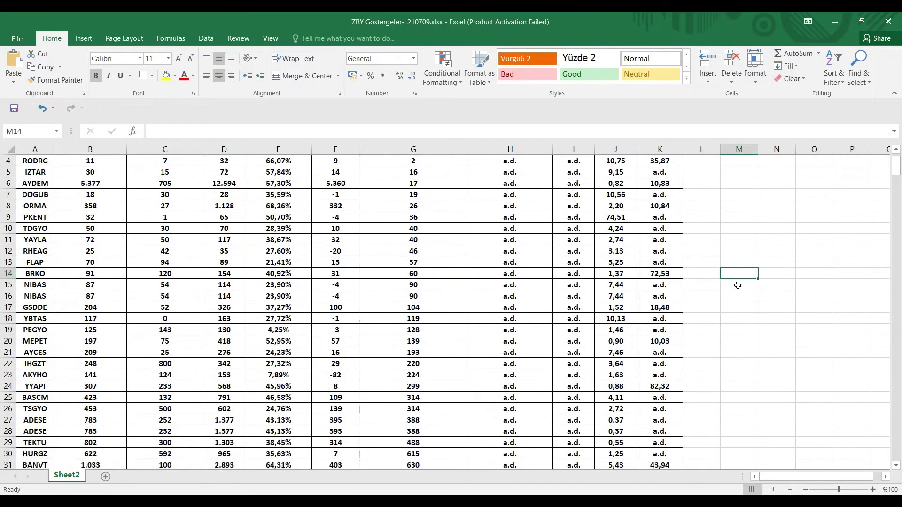
pyautogui.scroll(1, 739, 284)
pyautogui.moveTo(8, 171); pyautogui.dragTo(276, 252)
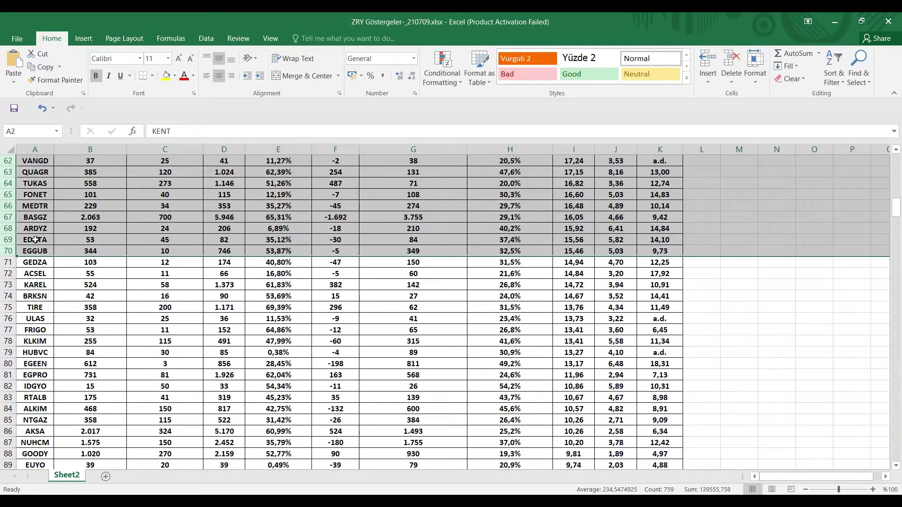
pyautogui.rightClick(10, 203)
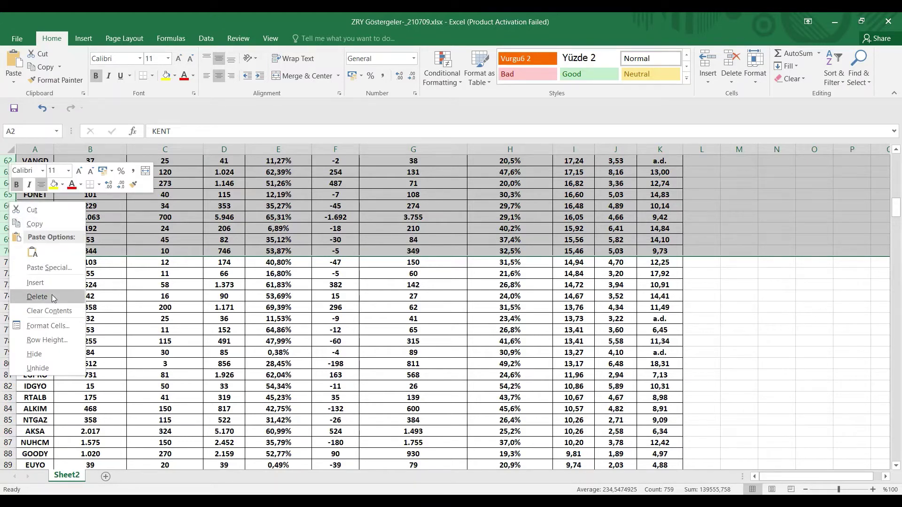
pyautogui.click(37, 297)
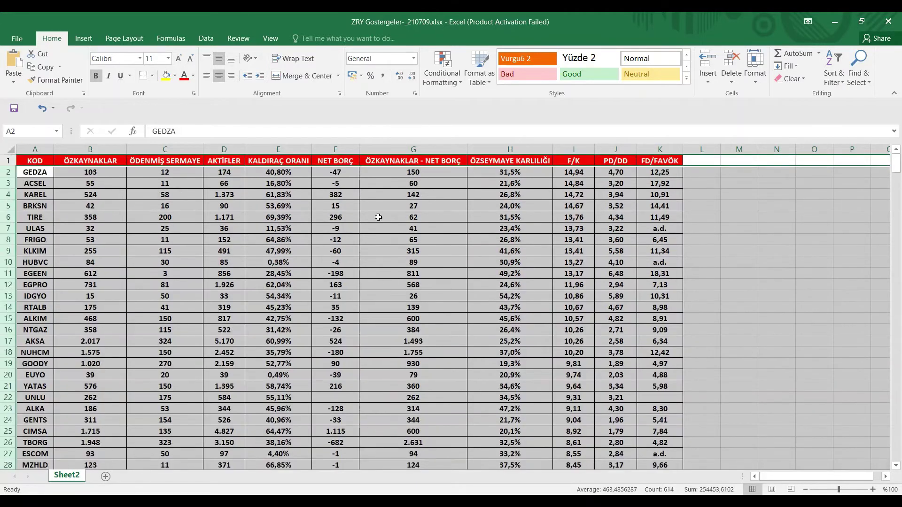
pyautogui.click(642, 284)
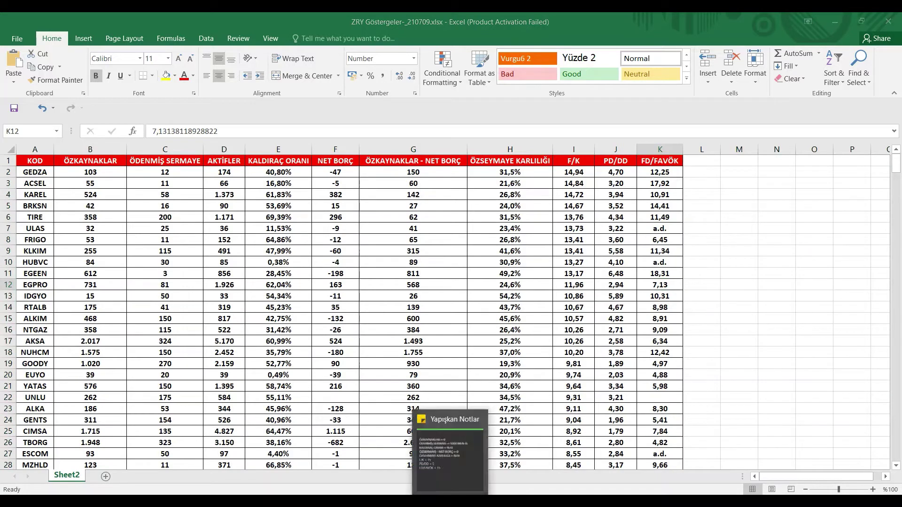
# Strike through the F/K < 15 criterion in the sticky note
pyautogui.click(448, 451)
pyautogui.moveTo(738, 243); pyautogui.dragTo(708, 239)
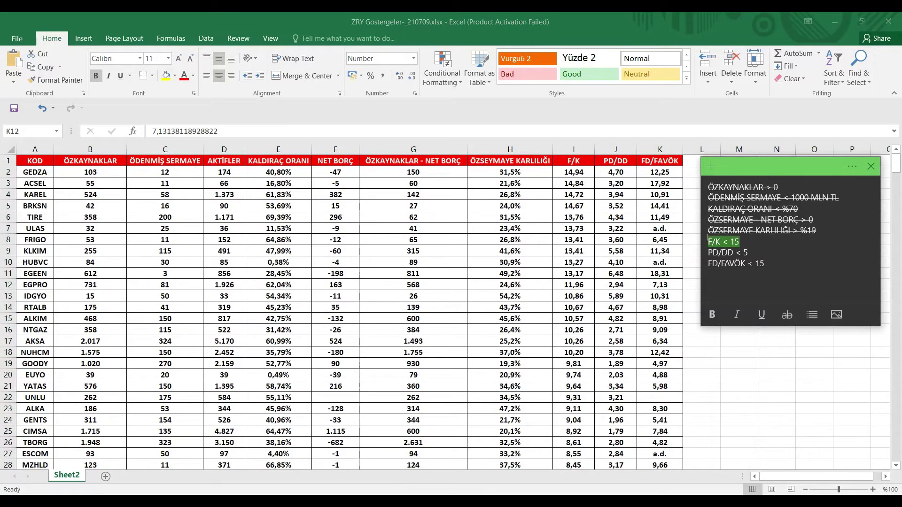
pyautogui.click(787, 315)
pyautogui.click(785, 264)
pyautogui.hotkey('alt', 'Tab')
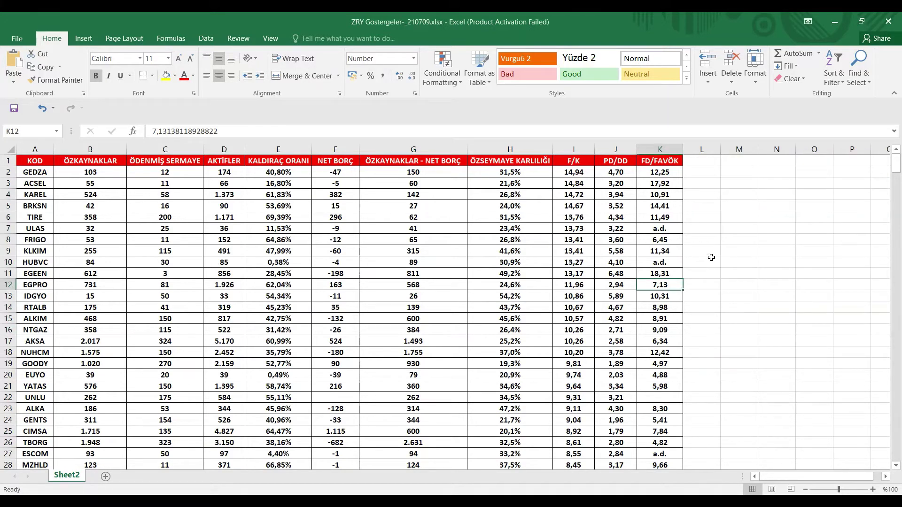
# Sort by PD/DD largest first and delete the stocks at 5 or above, leaving ALKIM at 4,82 on top
pyautogui.click(604, 163)
pyautogui.rightClick(613, 162)
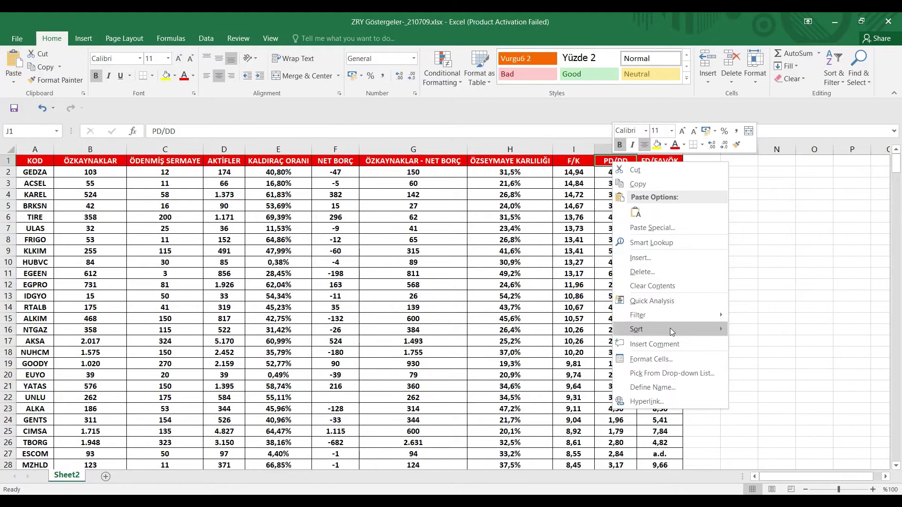
pyautogui.moveTo(670, 328)
pyautogui.click(752, 344)
pyautogui.click(739, 296)
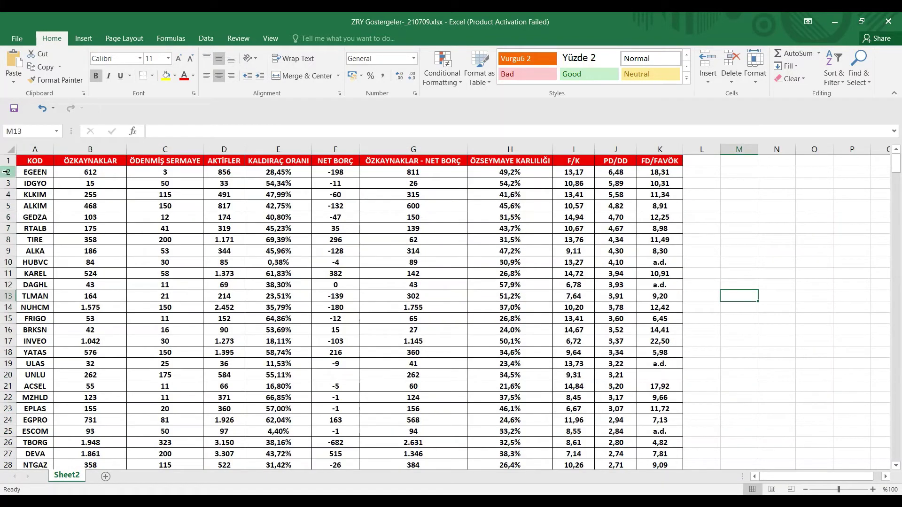
pyautogui.moveTo(6, 172); pyautogui.dragTo(591, 195)
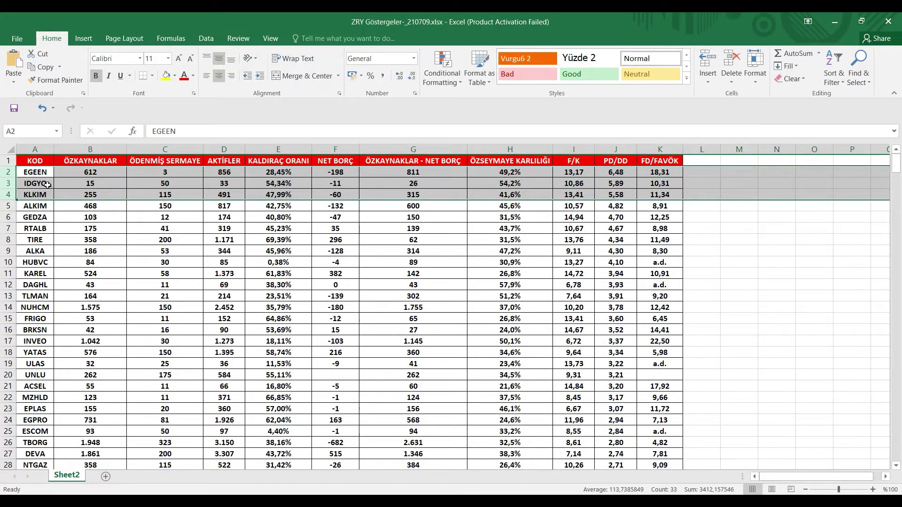
pyautogui.rightClick(10, 184)
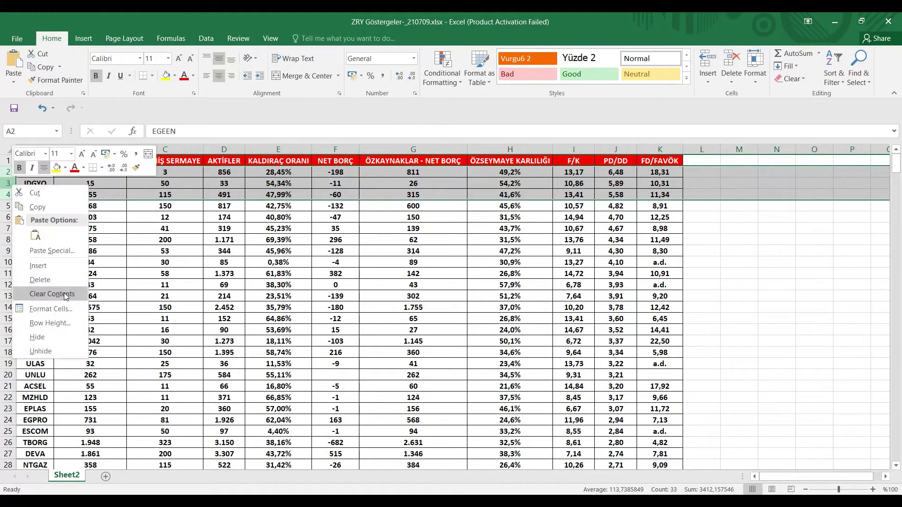
pyautogui.click(54, 281)
pyautogui.click(752, 273)
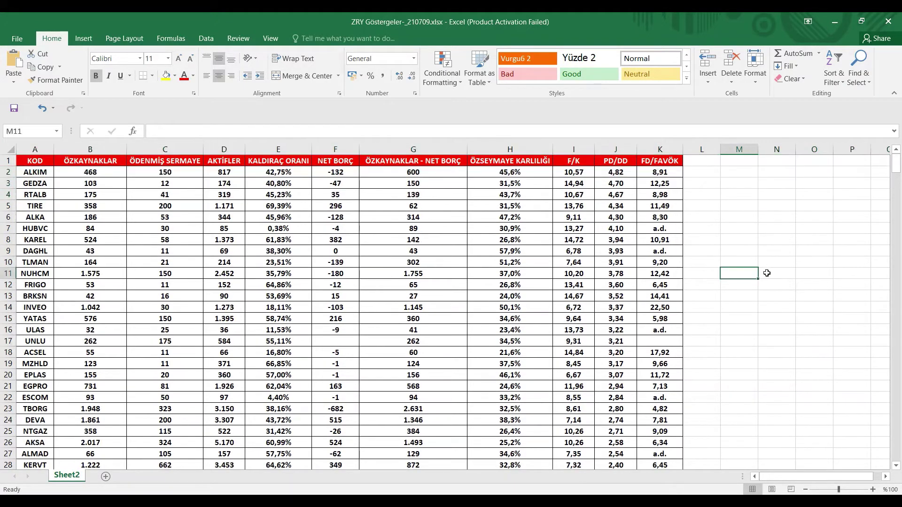
# Strike through PD/DD < 5 in the sticky note and note the FD/FAVÖK < 15 line
pyautogui.hotkey('alt', 'Tab')
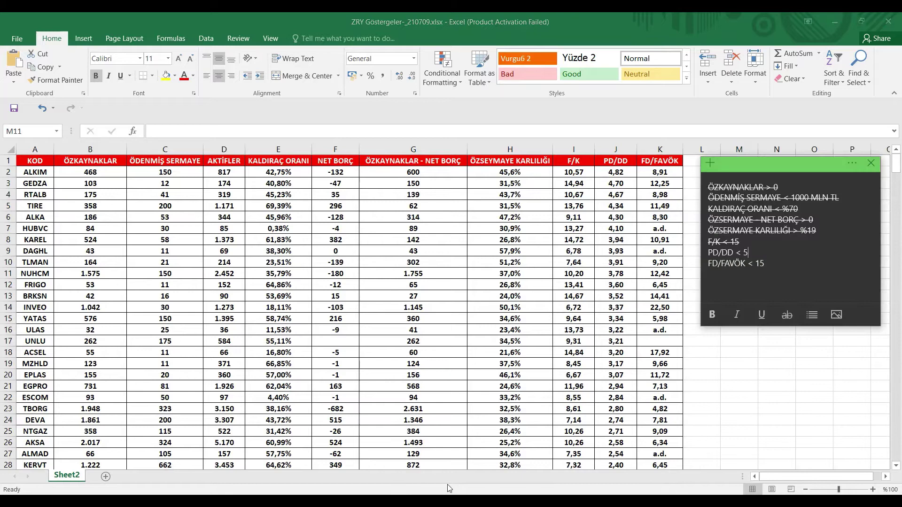
pyautogui.moveTo(749, 252); pyautogui.dragTo(710, 253)
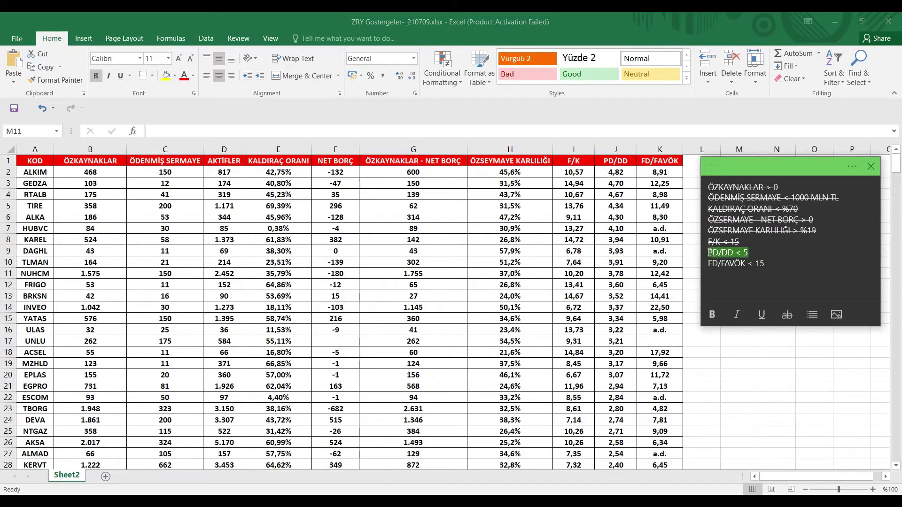
pyautogui.click(787, 315)
pyautogui.click(777, 273)
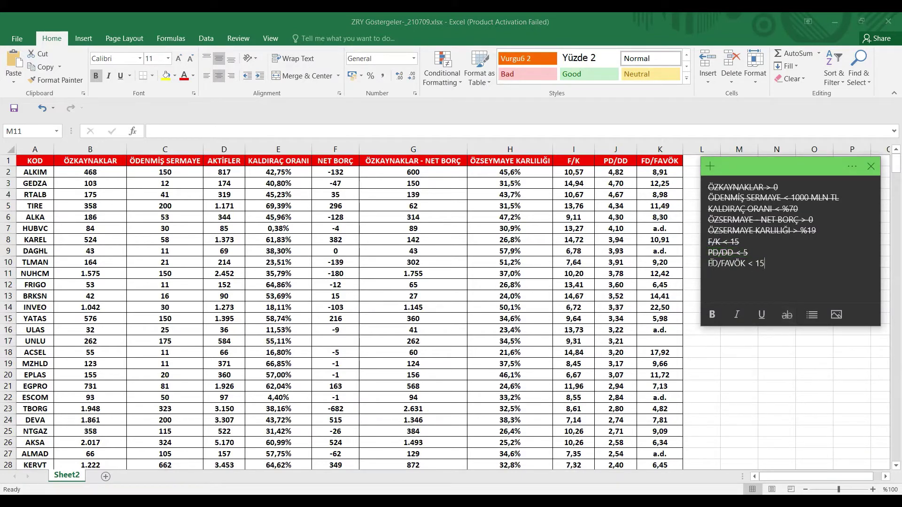
pyautogui.moveTo(710, 263); pyautogui.dragTo(766, 263)
pyautogui.click(774, 289)
pyautogui.hotkey('alt', 'Tab')
# Sort by FD/FAVÖK descending and delete the a.d. and above-15 rows, leaving BRKSN's 14,41 on top
pyautogui.rightClick(657, 162)
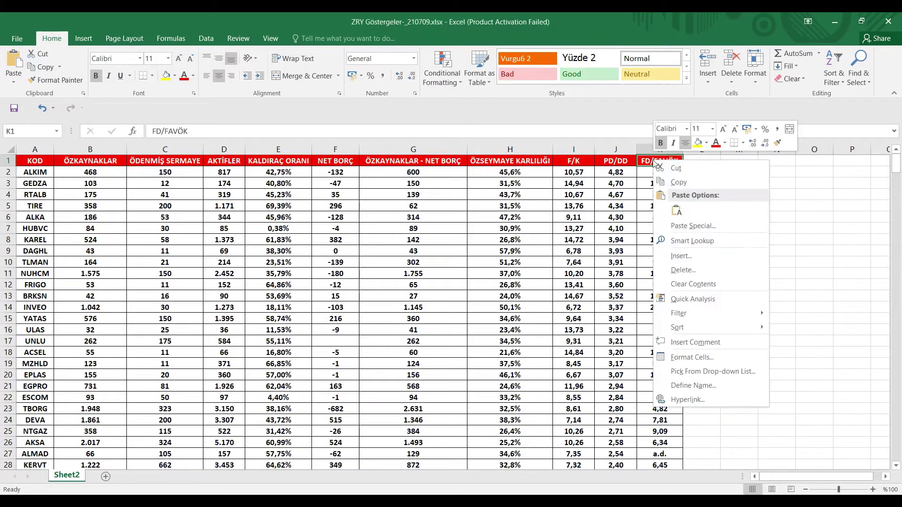
pyautogui.moveTo(690, 329)
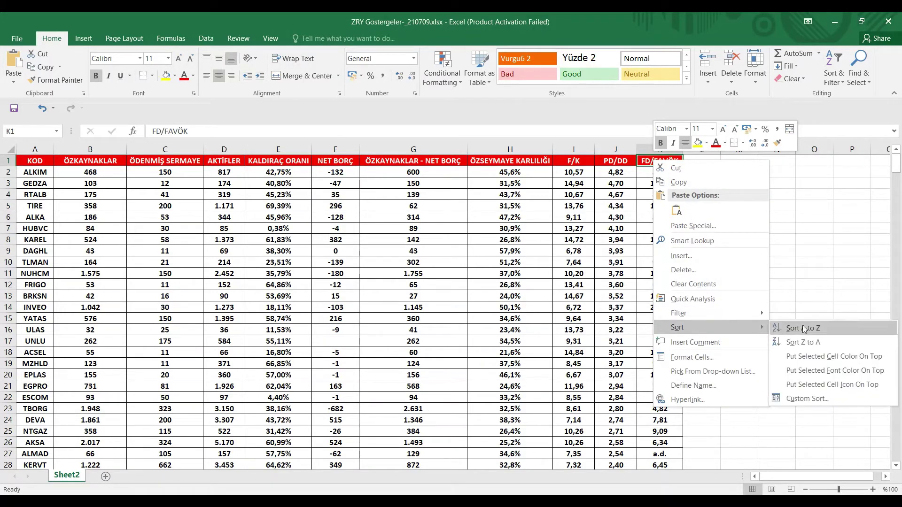
pyautogui.click(803, 342)
pyautogui.click(712, 297)
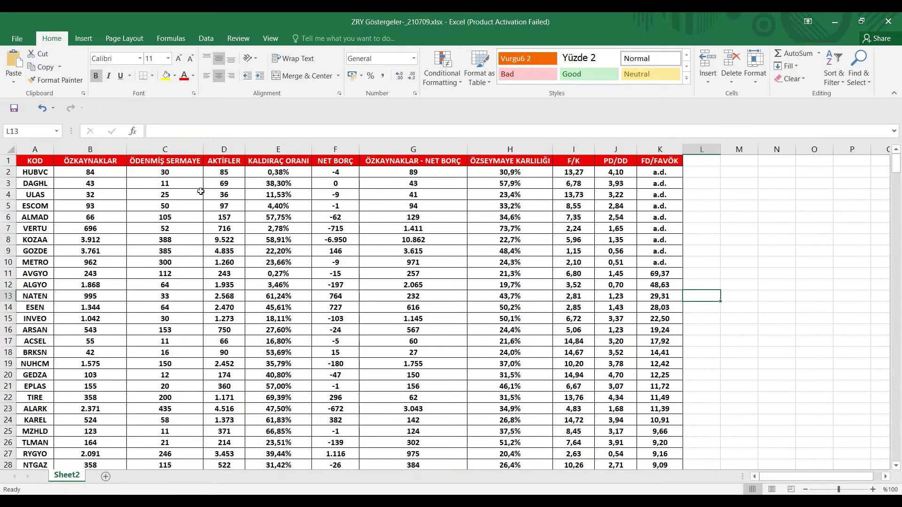
pyautogui.moveTo(8, 172); pyautogui.dragTo(78, 340)
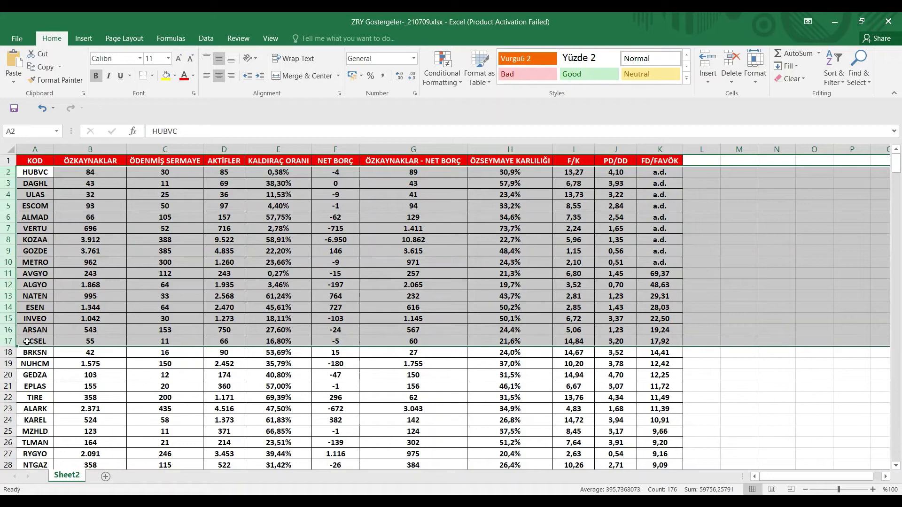
pyautogui.rightClick(8, 230)
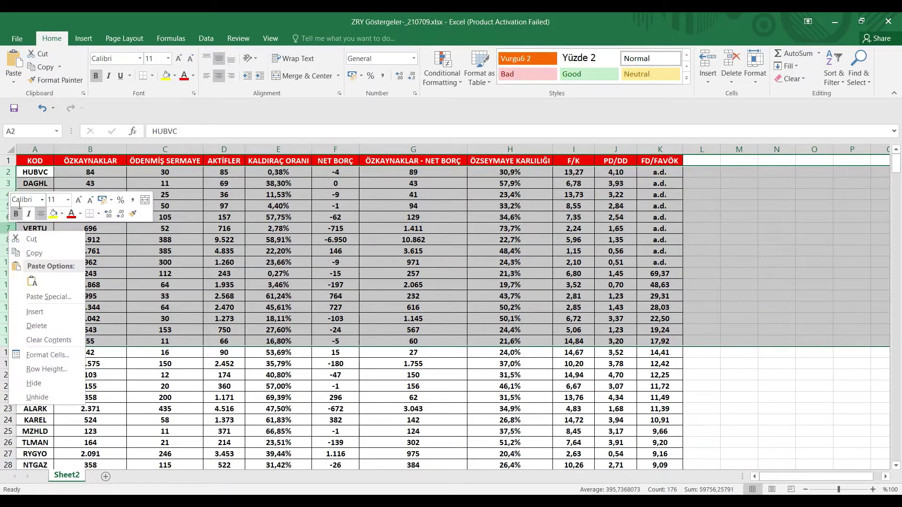
pyautogui.click(55, 326)
pyautogui.click(574, 340)
pyautogui.scroll(-5, 602, 332)
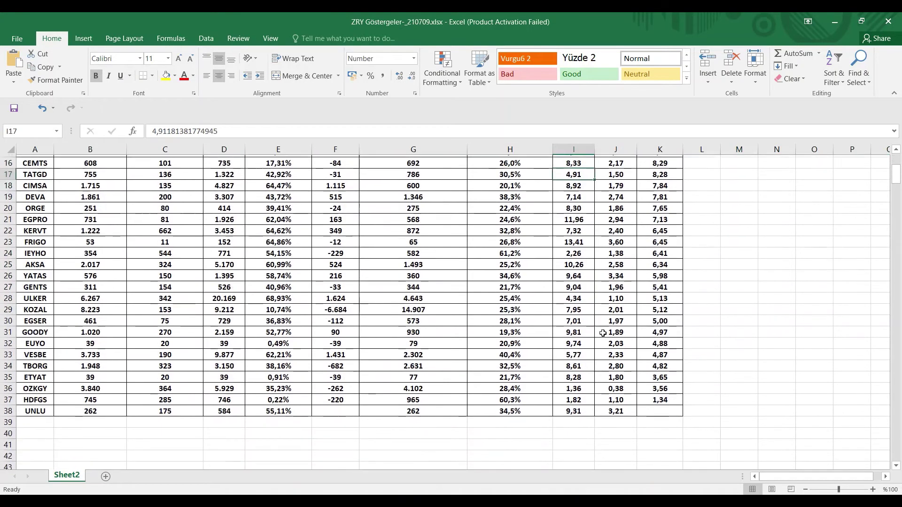
pyautogui.scroll(1, 603, 333)
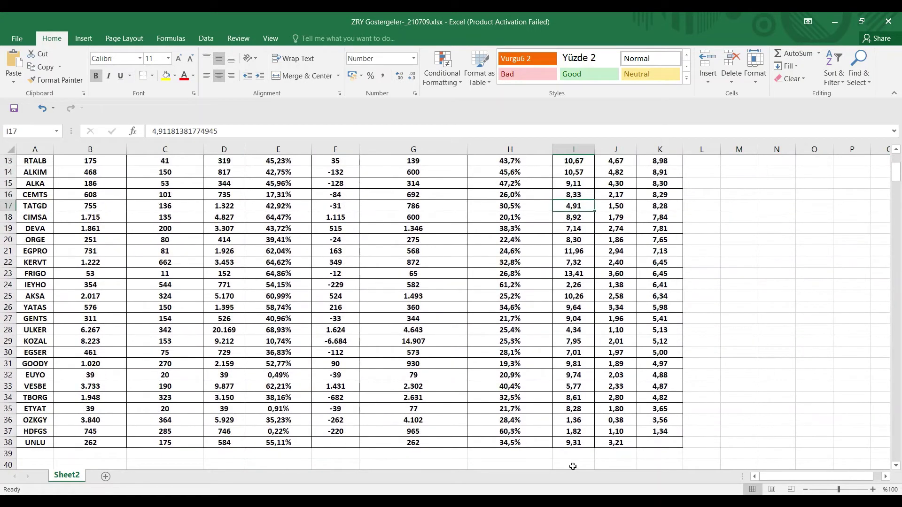
# Delete UNLU's row 38, which has a blank FD/FAVÖK value, leaving 36 stocks
pyautogui.click(664, 444)
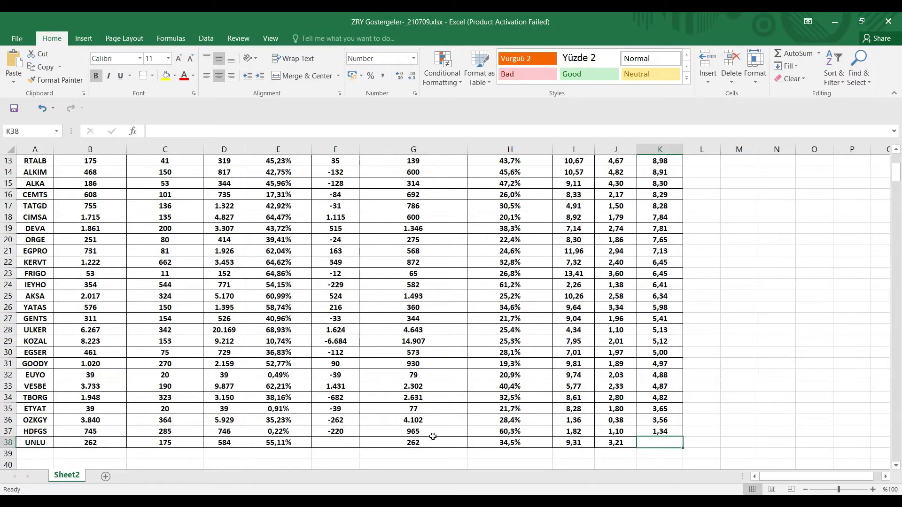
pyautogui.click(7, 443)
pyautogui.rightClick(7, 443)
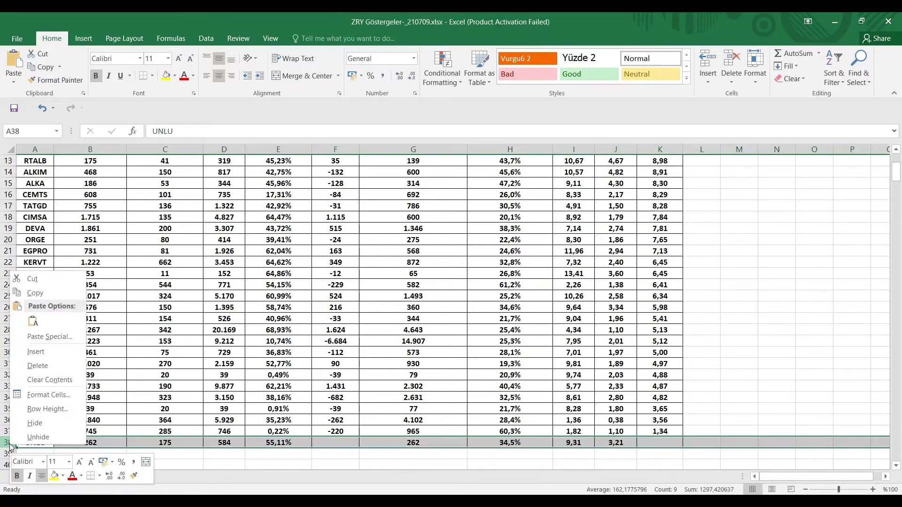
pyautogui.click(46, 365)
pyautogui.click(335, 386)
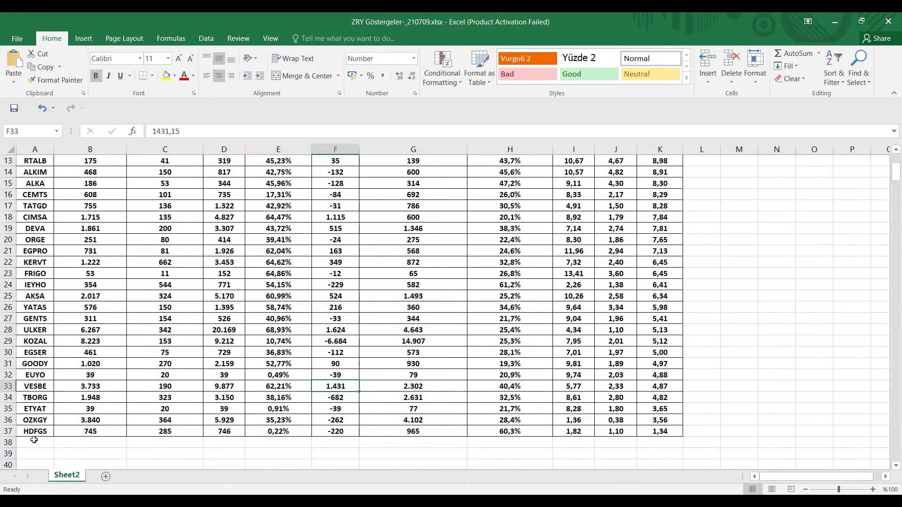
pyautogui.scroll(4, 62, 415)
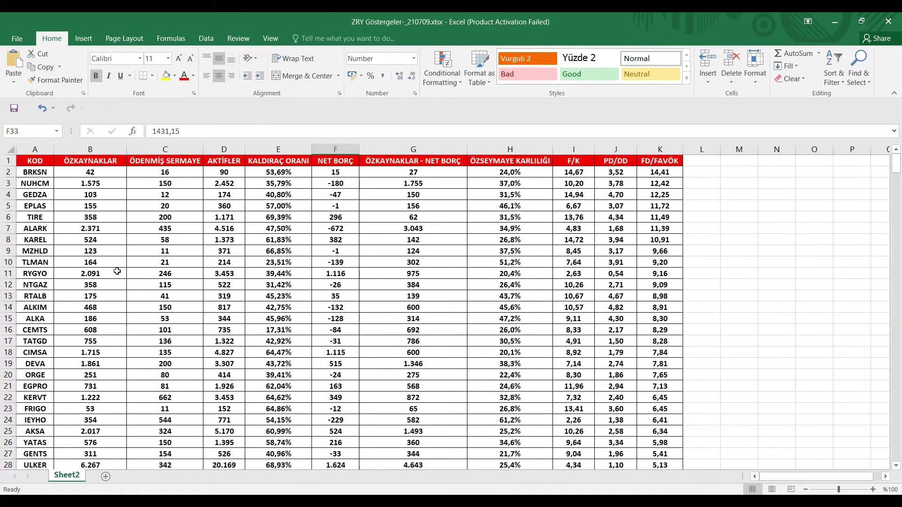
# Sort the remaining stocks A to Z by KOD so AKSA, ALARK and ALKA come first
pyautogui.click(41, 163)
pyautogui.rightClick(41, 164)
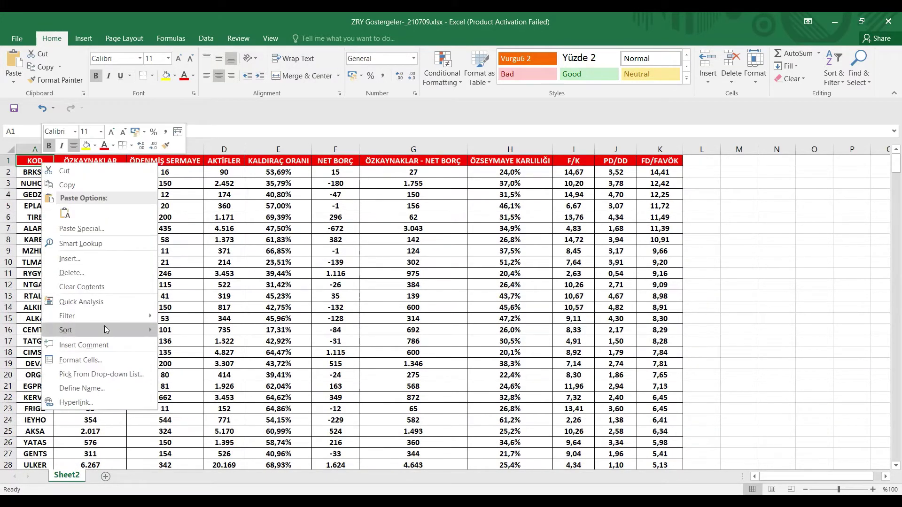
pyautogui.moveTo(105, 330)
pyautogui.click(192, 334)
pyautogui.click(197, 282)
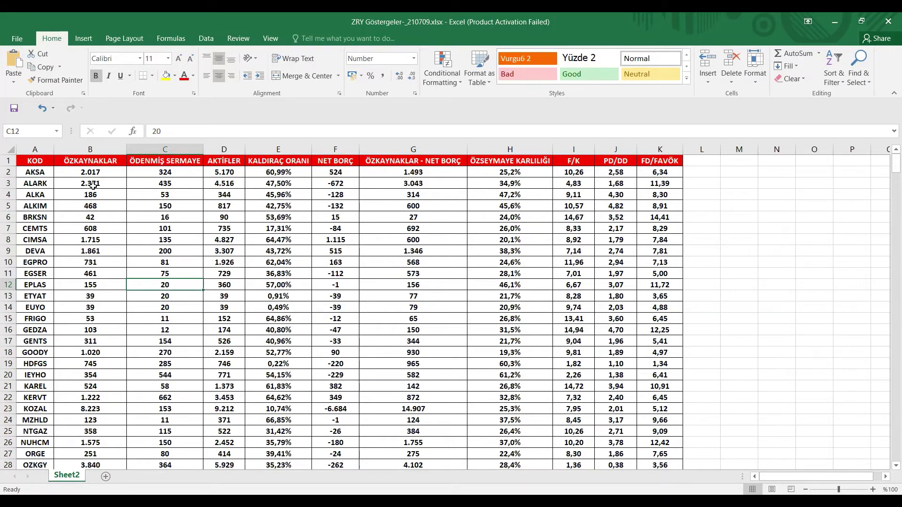
pyautogui.click(9, 195)
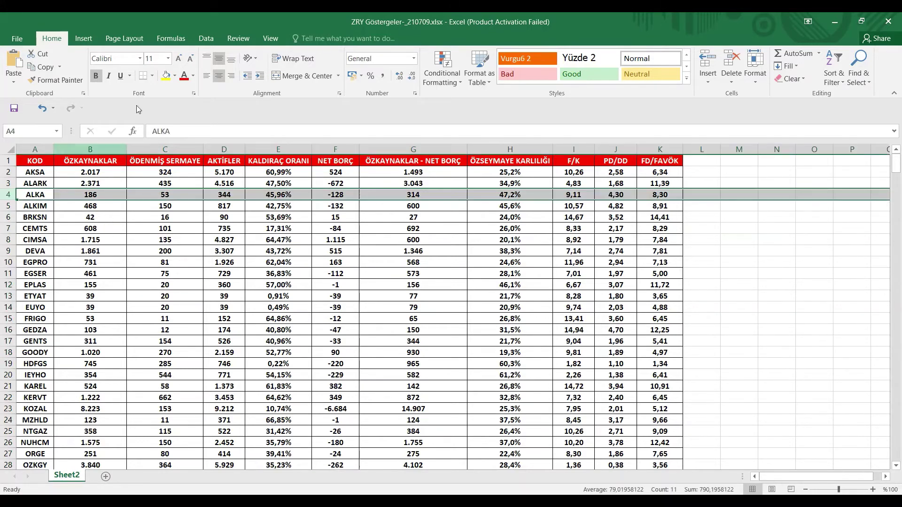
# Fill the ALKA, CEMTS and DEVA rows yellow
pyautogui.click(167, 76)
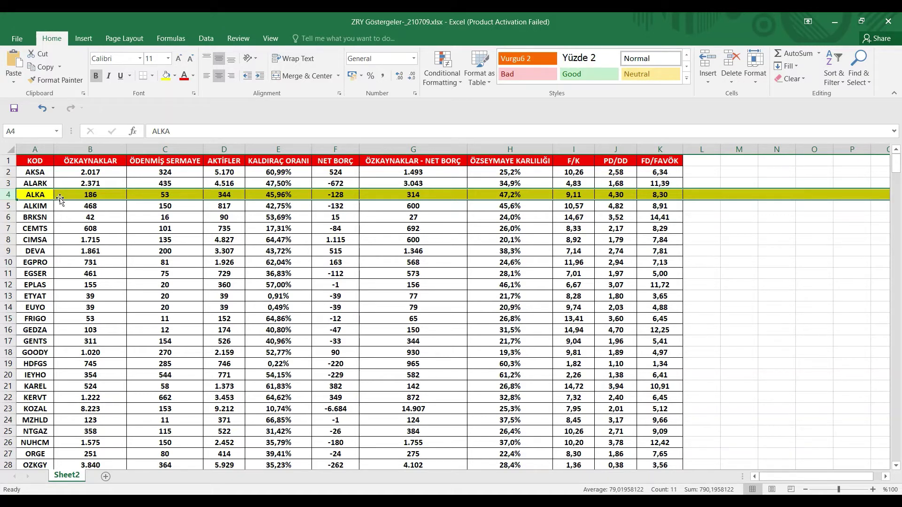
pyautogui.click(8, 228)
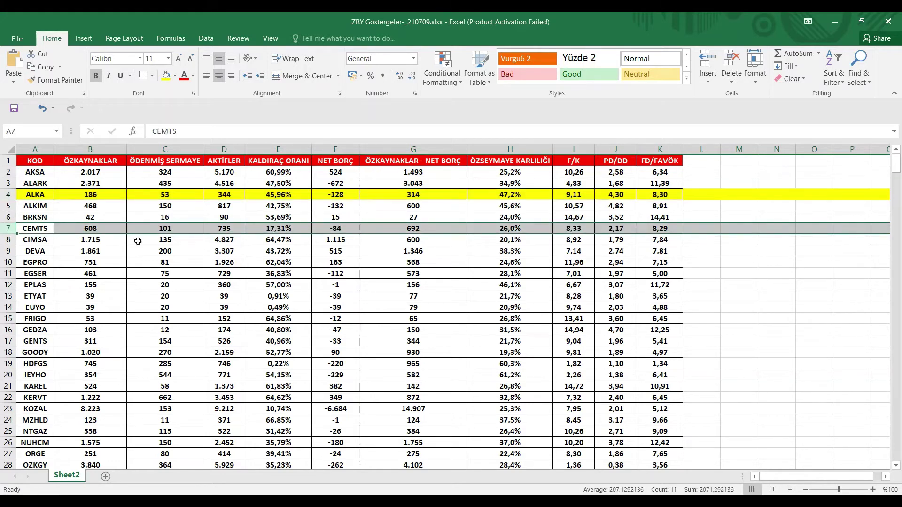
pyautogui.click(166, 81)
pyautogui.scroll(-1, 55, 223)
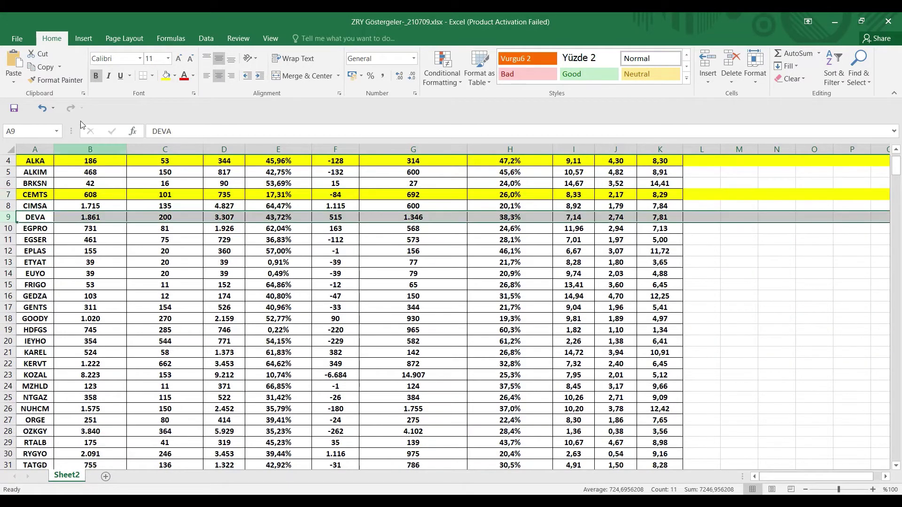
pyautogui.click(166, 75)
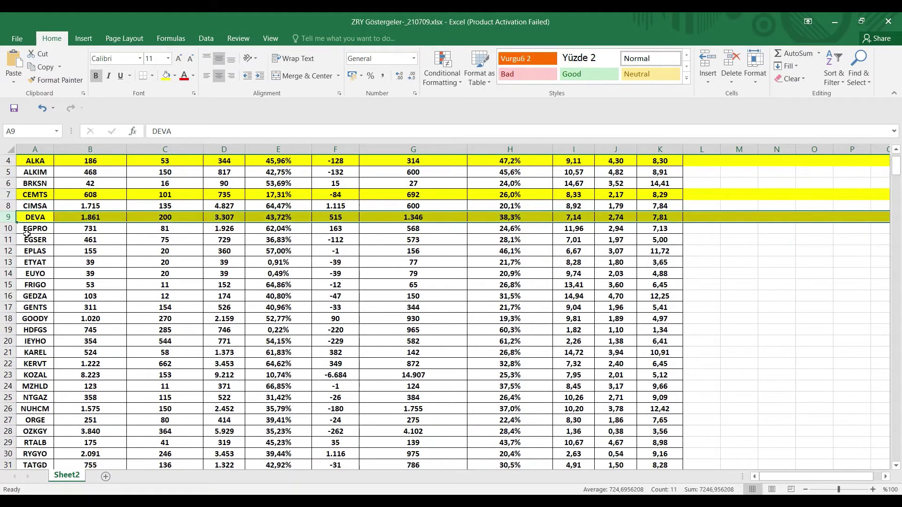
# Fill the EGSER, ETYAT, EUYO and GENTS rows yellow
pyautogui.click(8, 229)
pyautogui.click(8, 240)
pyautogui.click(166, 75)
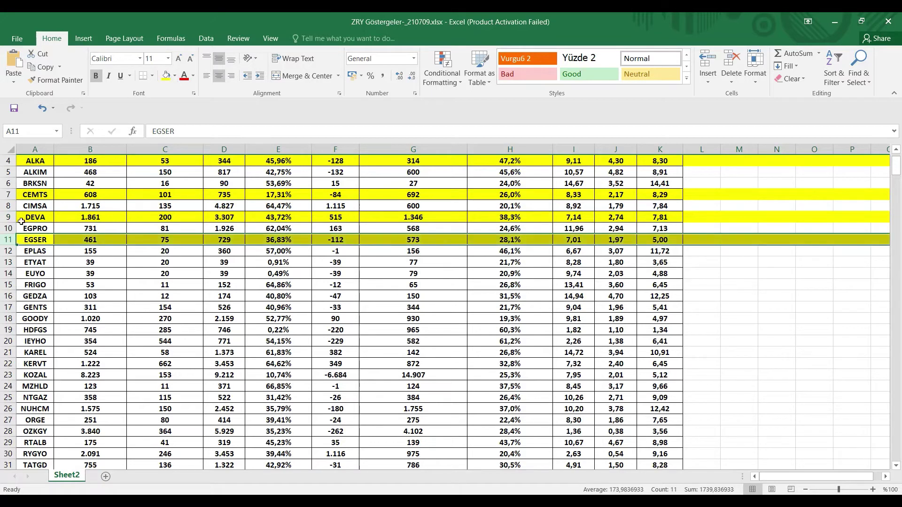
pyautogui.scroll(-3, 21, 222)
pyautogui.moveTo(8, 229); pyautogui.dragTo(12, 239)
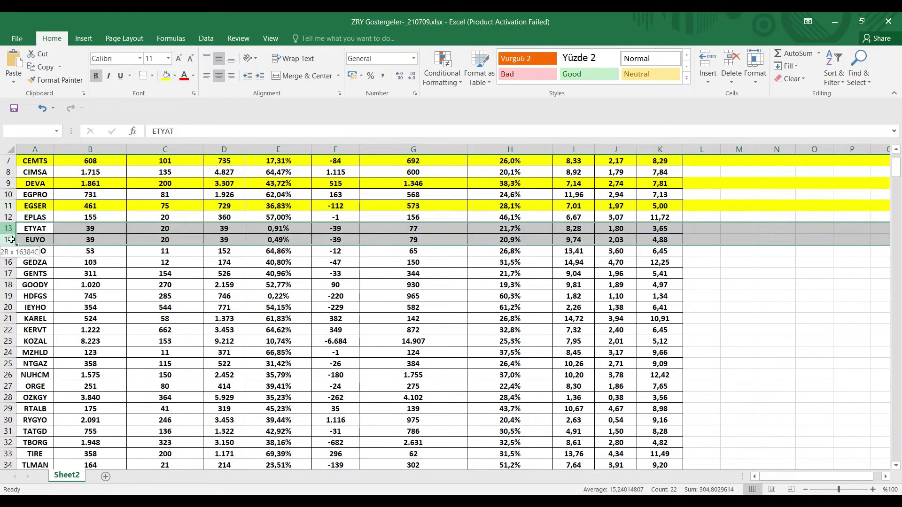
pyautogui.click(166, 75)
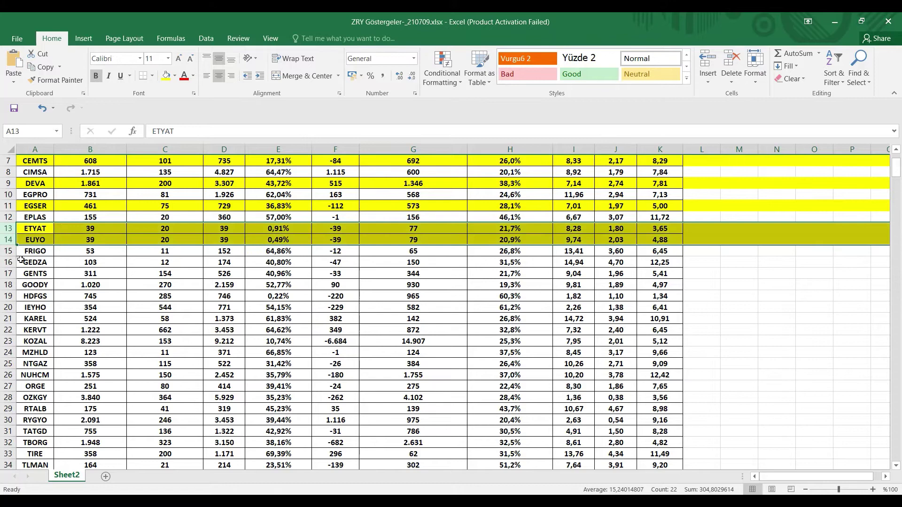
pyautogui.click(8, 273)
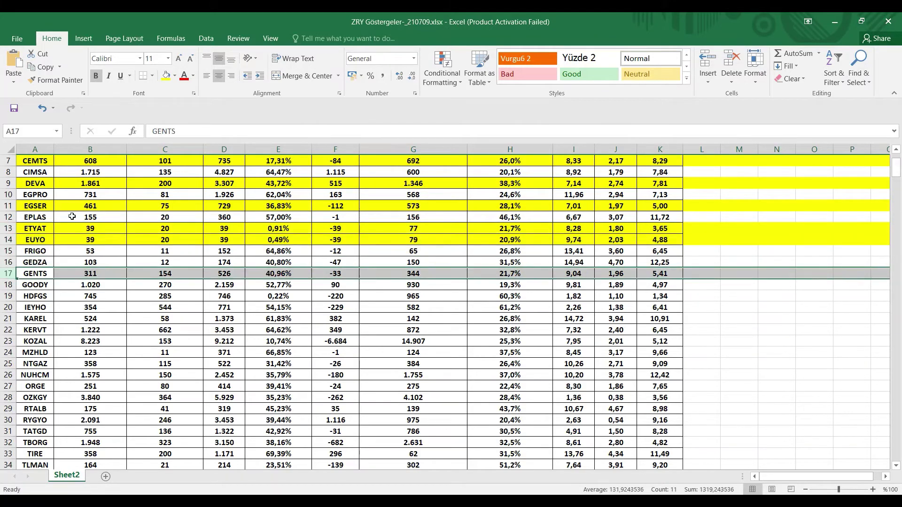
pyautogui.click(166, 75)
# Fill the HDFGS and KOZAL rows yellow
pyautogui.scroll(-3, 39, 263)
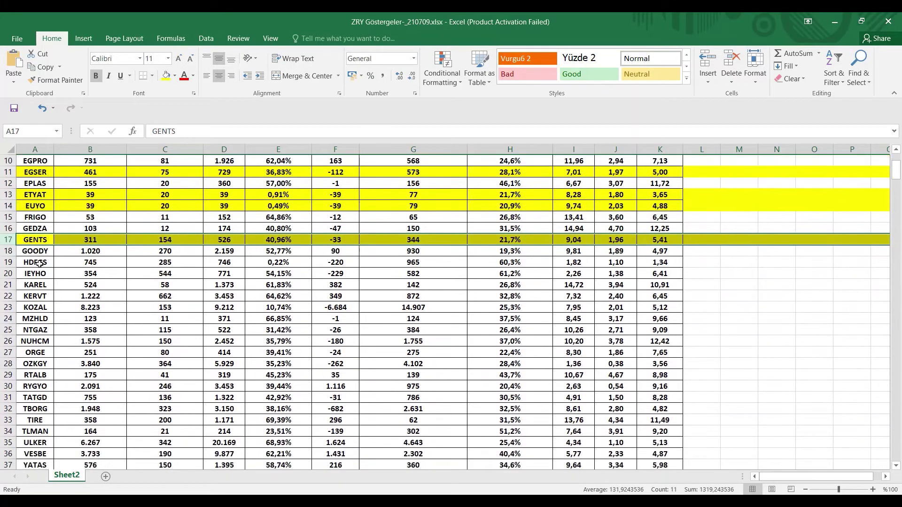
pyautogui.click(9, 263)
pyautogui.click(165, 76)
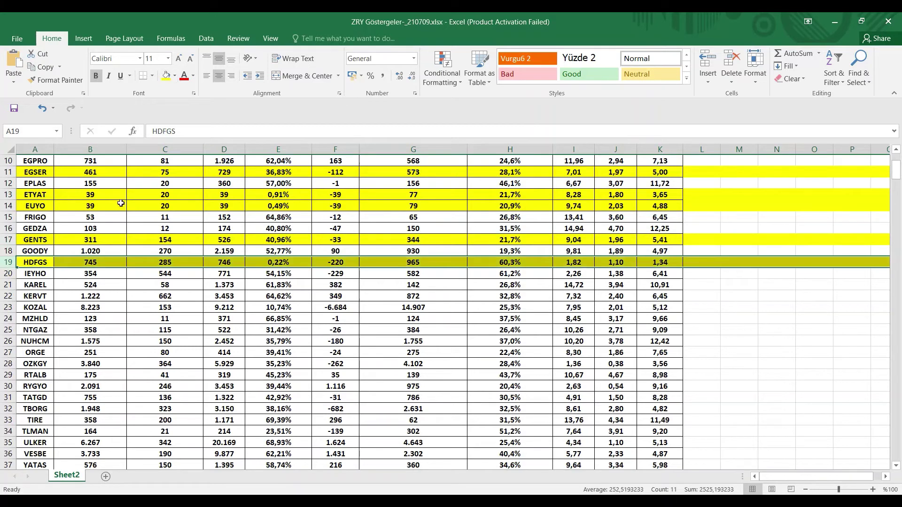
pyautogui.scroll(-3, 121, 203)
pyautogui.click(7, 274)
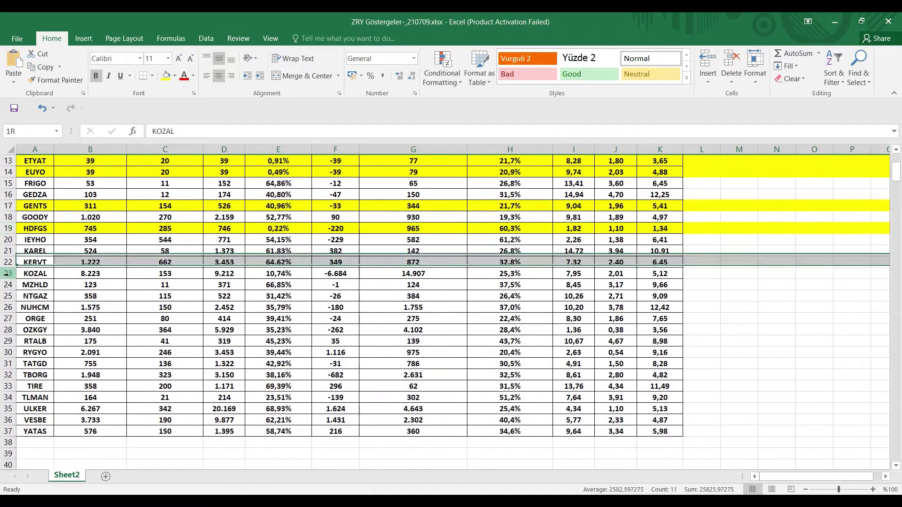
pyautogui.click(167, 75)
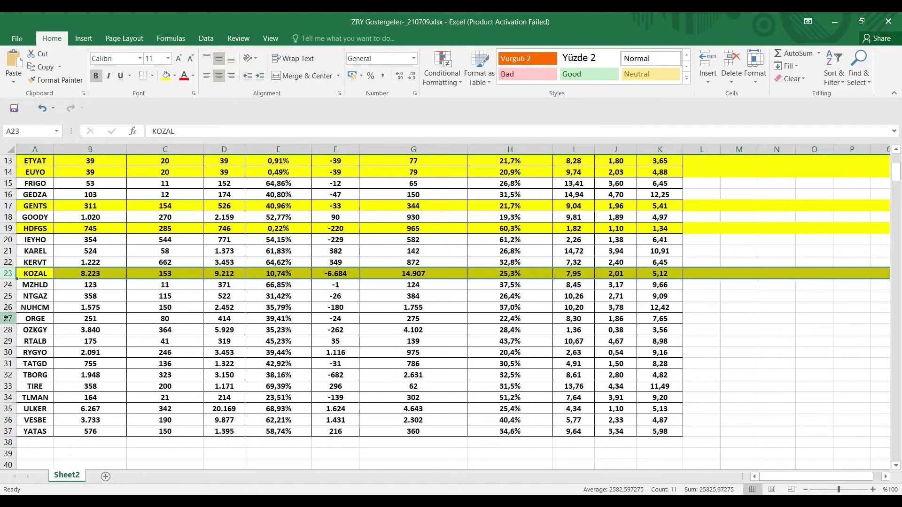
# Fill the ORGE through TBORG rows and the TLMAN row yellow, then return to the top
pyautogui.moveTo(6, 318); pyautogui.dragTo(15, 375)
pyautogui.click(166, 76)
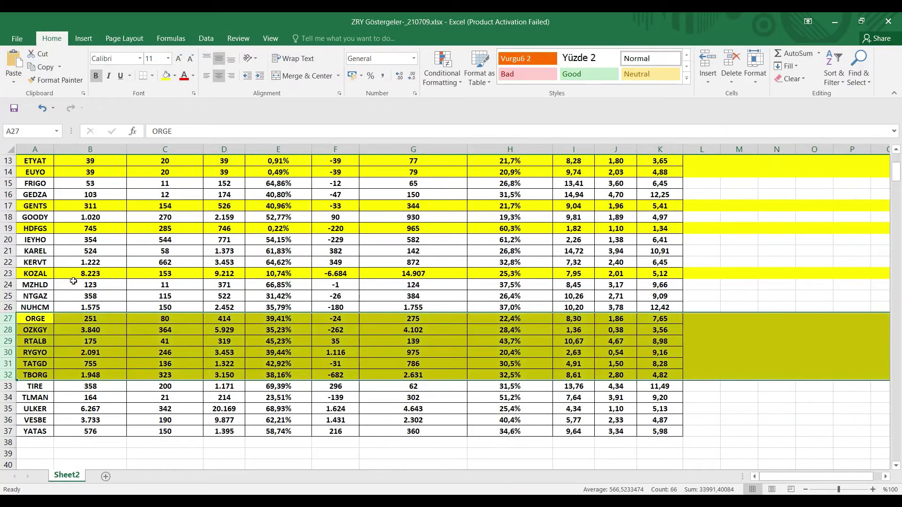
pyautogui.click(6, 398)
pyautogui.click(165, 75)
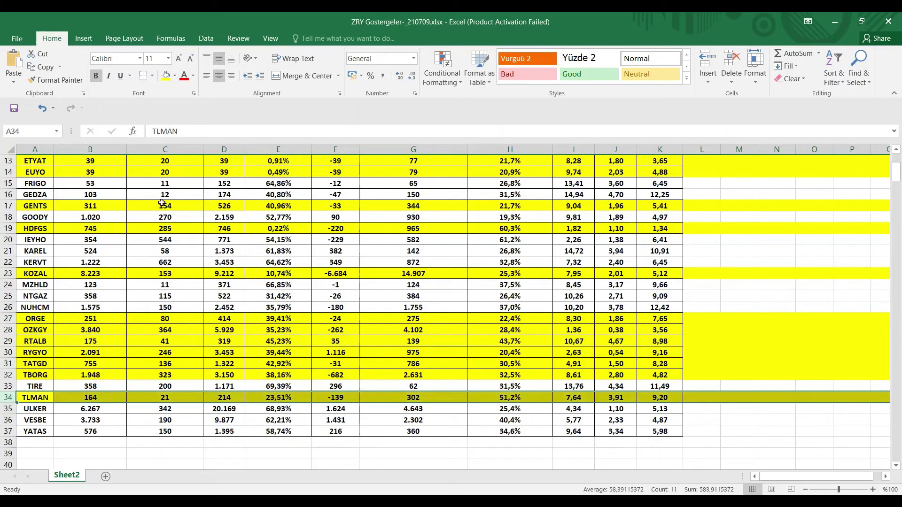
pyautogui.click(105, 377)
pyautogui.scroll(4, 131, 399)
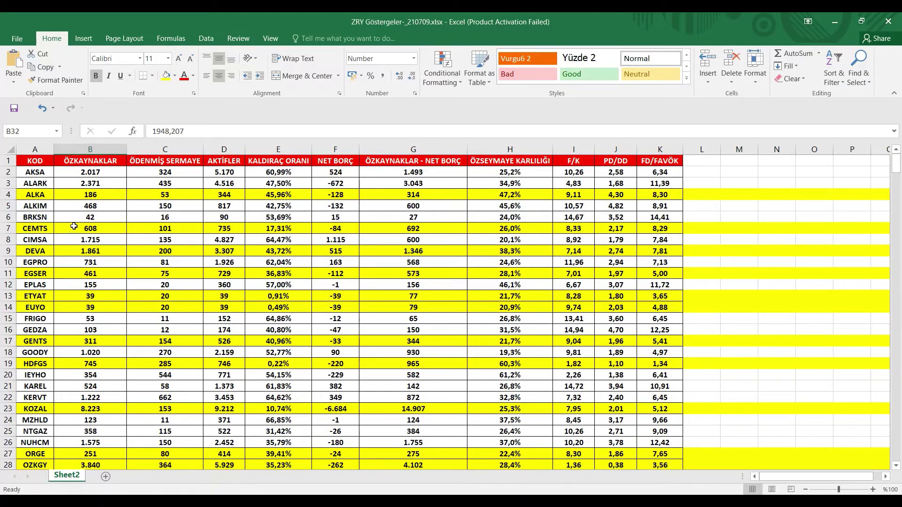
pyautogui.click(44, 171)
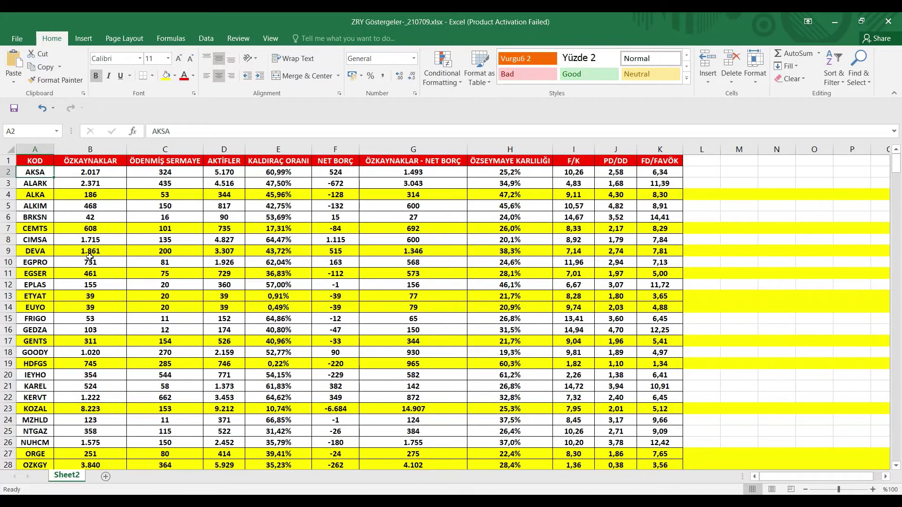
pyautogui.click(44, 183)
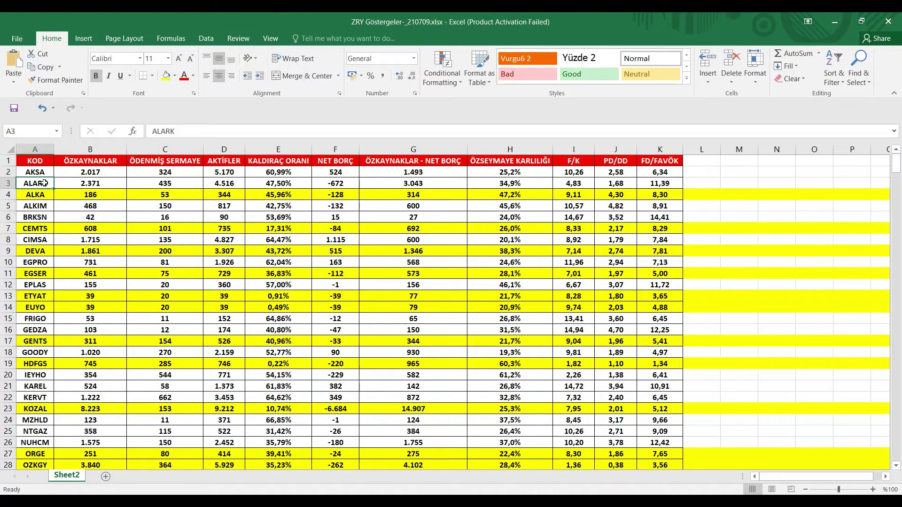
pyautogui.click(35, 210)
pyautogui.click(42, 217)
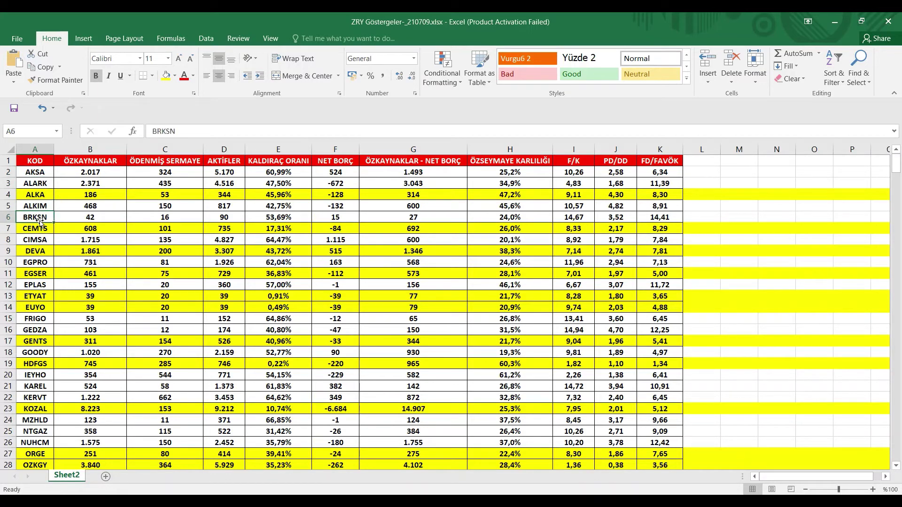
pyautogui.click(33, 240)
pyautogui.scroll(-1, 42, 235)
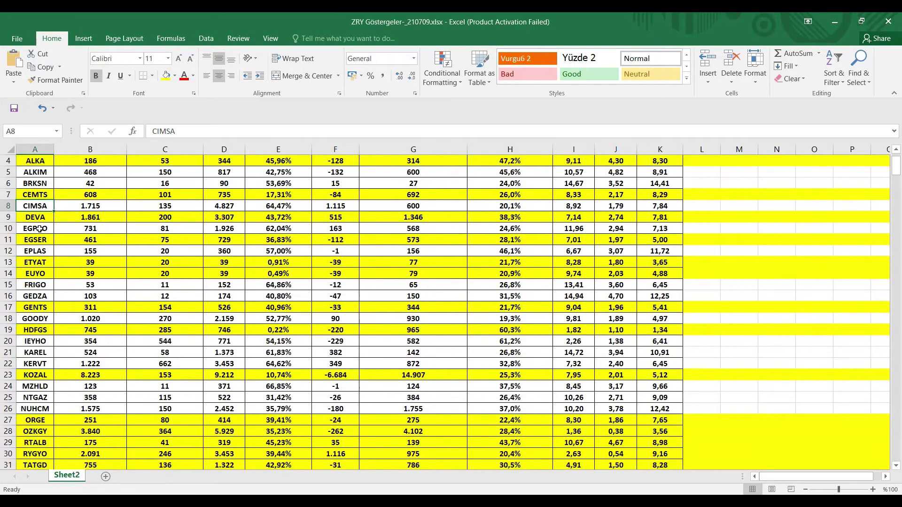
pyautogui.click(41, 230)
pyautogui.click(34, 250)
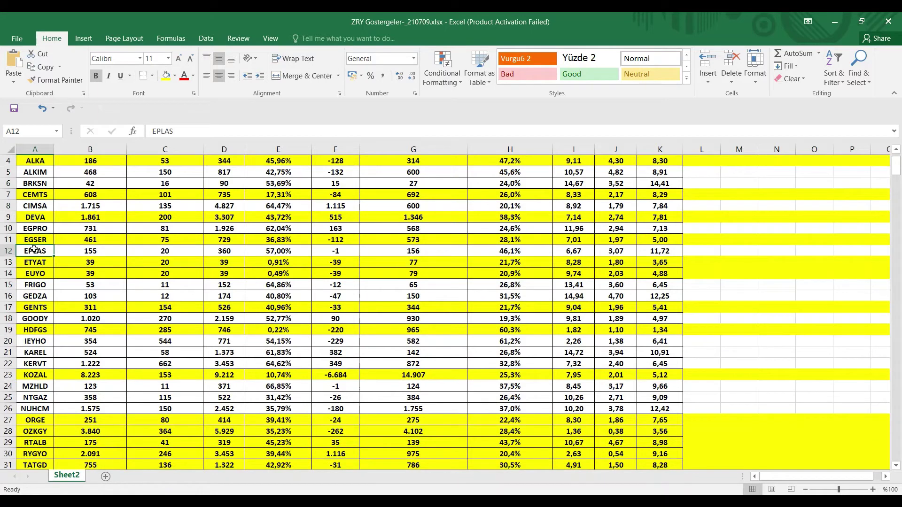
pyautogui.click(41, 288)
pyautogui.click(44, 296)
pyautogui.scroll(-1, 43, 296)
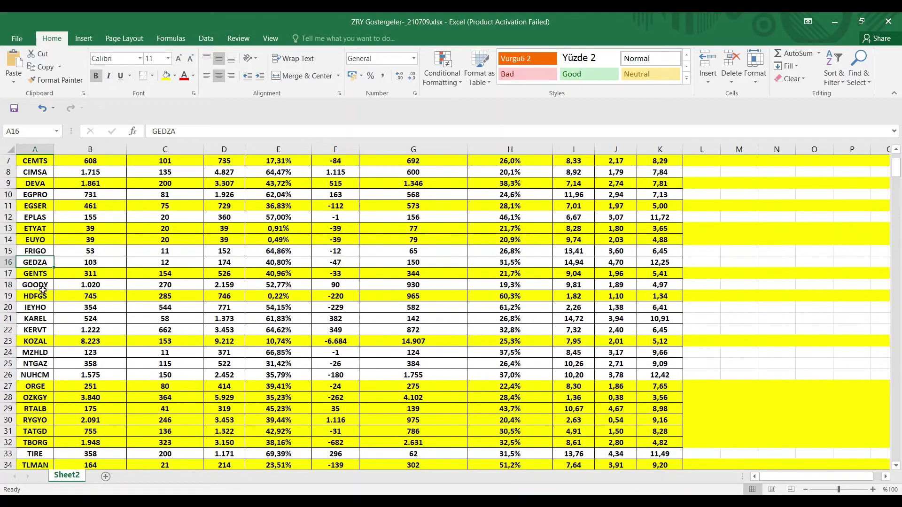
pyautogui.click(37, 284)
pyautogui.scroll(-1, 36, 280)
pyautogui.click(36, 276)
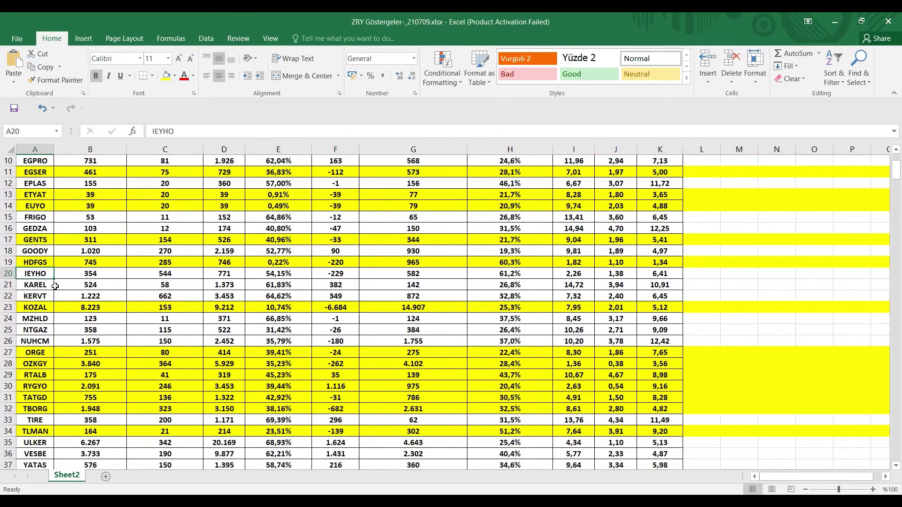
pyautogui.click(42, 287)
pyautogui.click(39, 297)
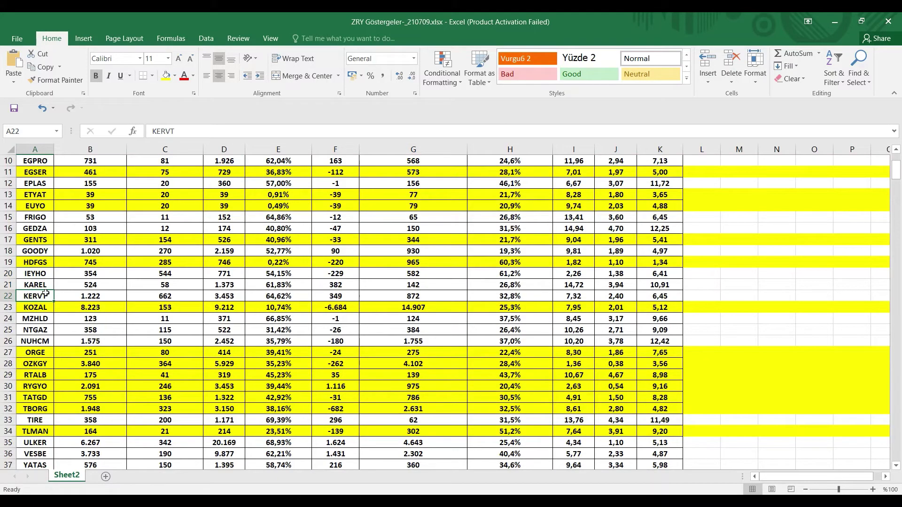
pyautogui.scroll(-1, 38, 296)
pyautogui.click(26, 288)
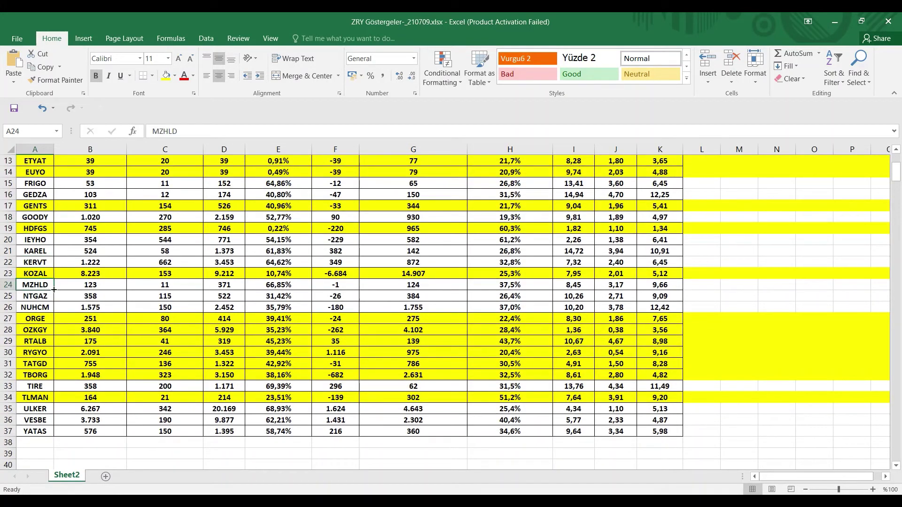
pyautogui.click(45, 295)
pyautogui.click(39, 306)
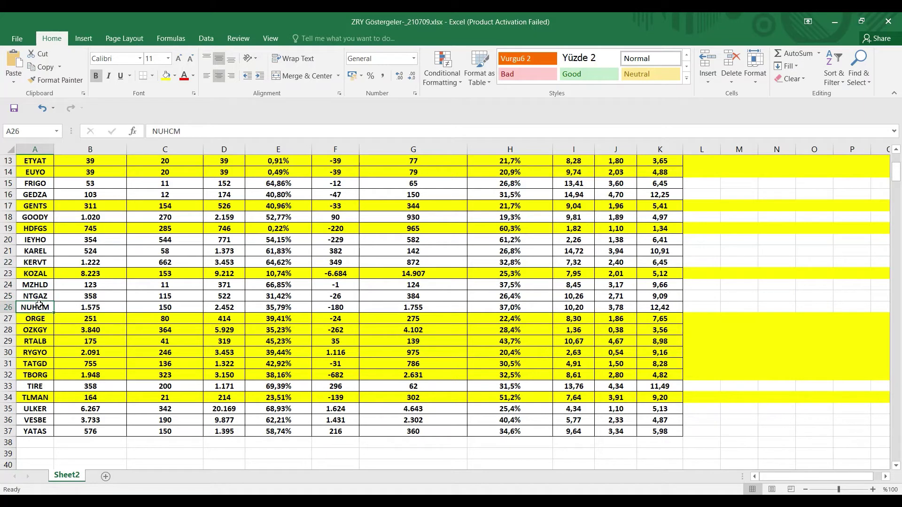
pyautogui.click(38, 387)
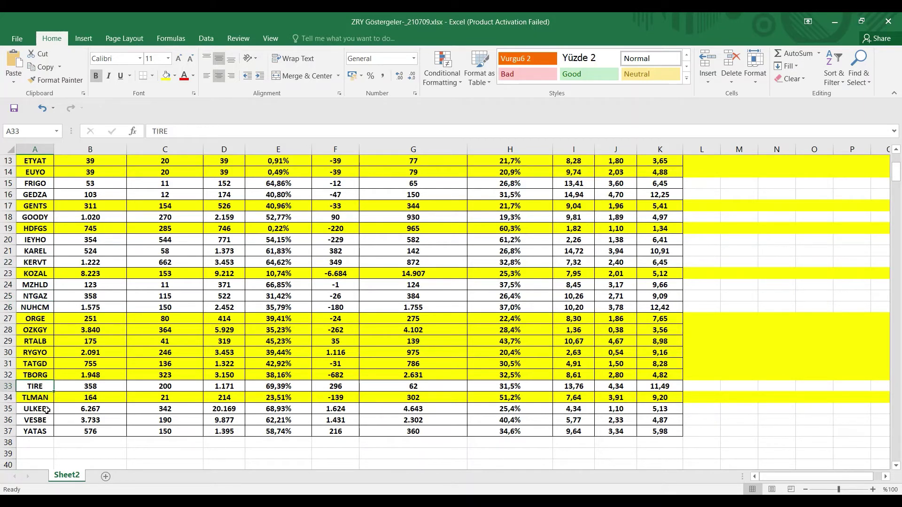
pyautogui.click(42, 408)
pyautogui.click(41, 420)
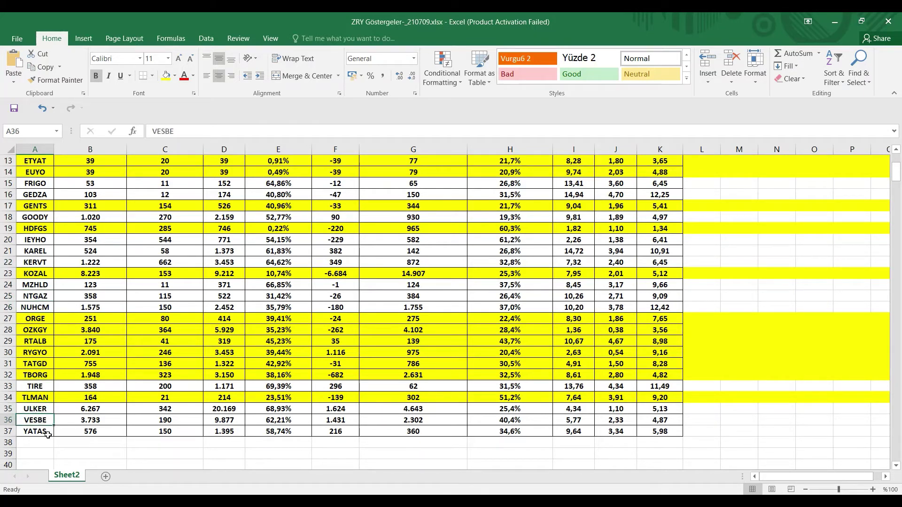
pyautogui.click(46, 433)
pyautogui.scroll(2, 175, 387)
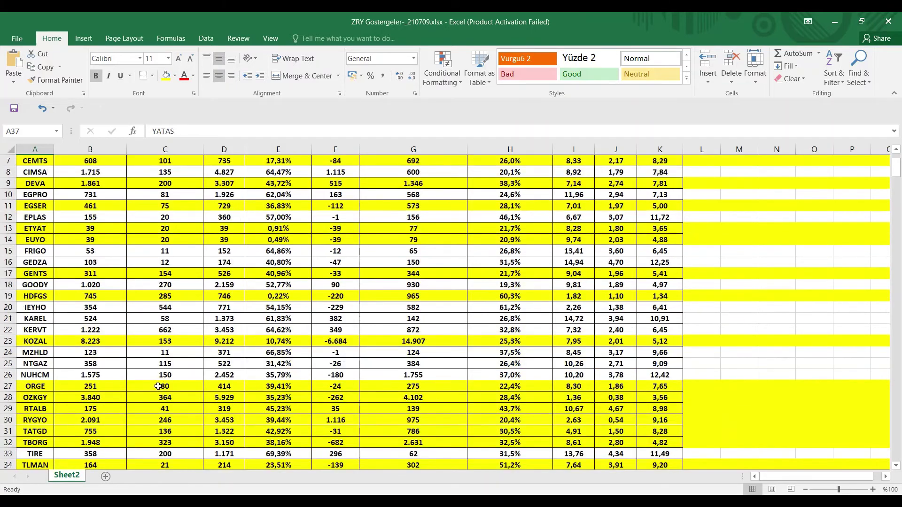
pyautogui.scroll(2, 194, 372)
pyautogui.scroll(-2, 202, 343)
pyautogui.scroll(1, 288, 398)
pyautogui.scroll(1, 288, 398)
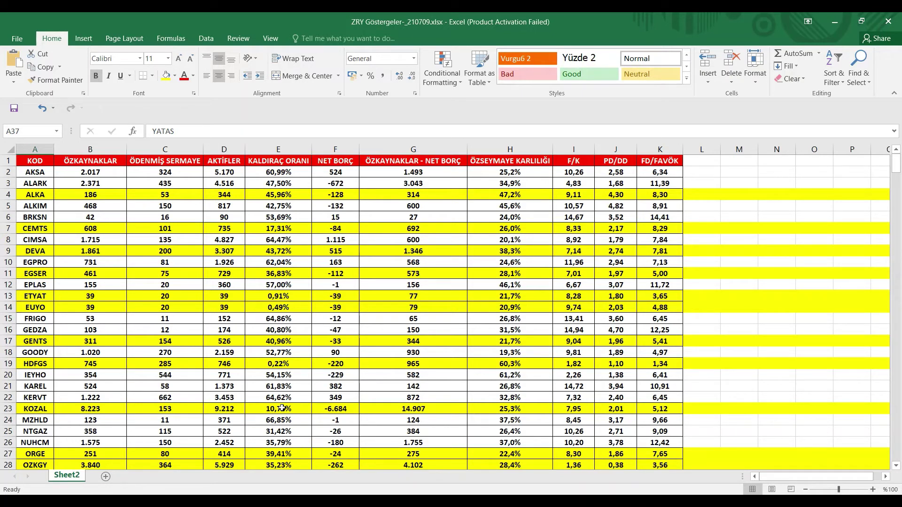
pyautogui.scroll(-2, 324, 407)
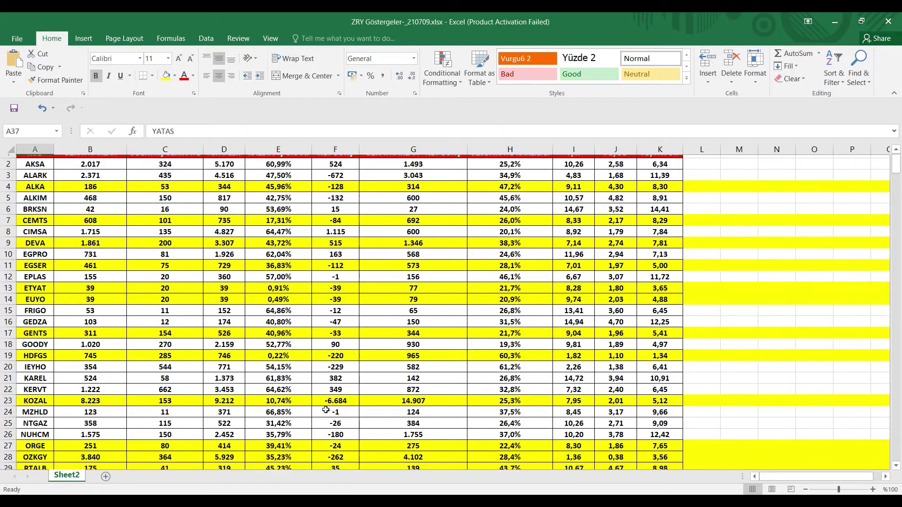
pyautogui.scroll(-2, 458, 452)
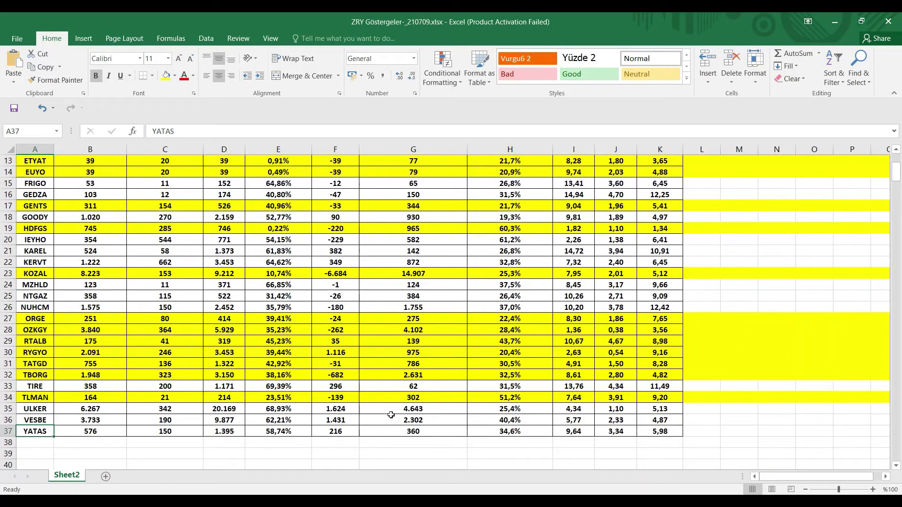
pyautogui.click(39, 375)
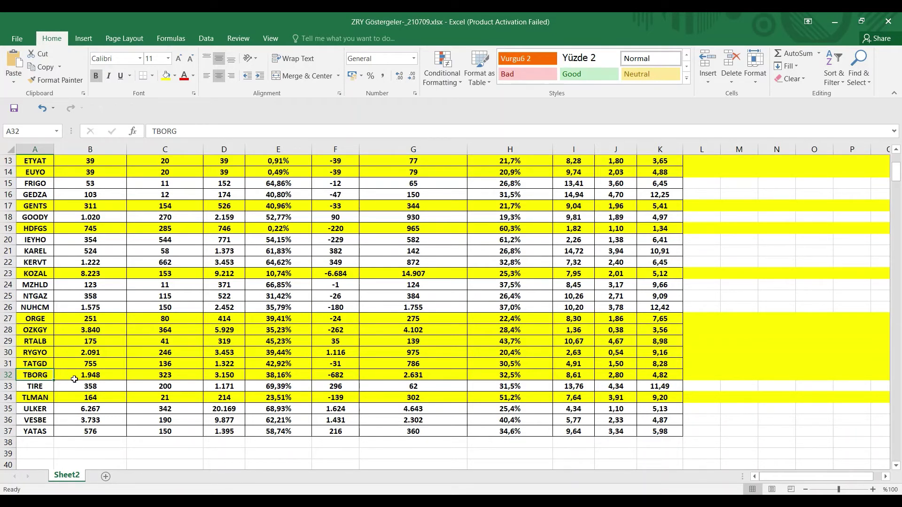
pyautogui.scroll(4, 74, 379)
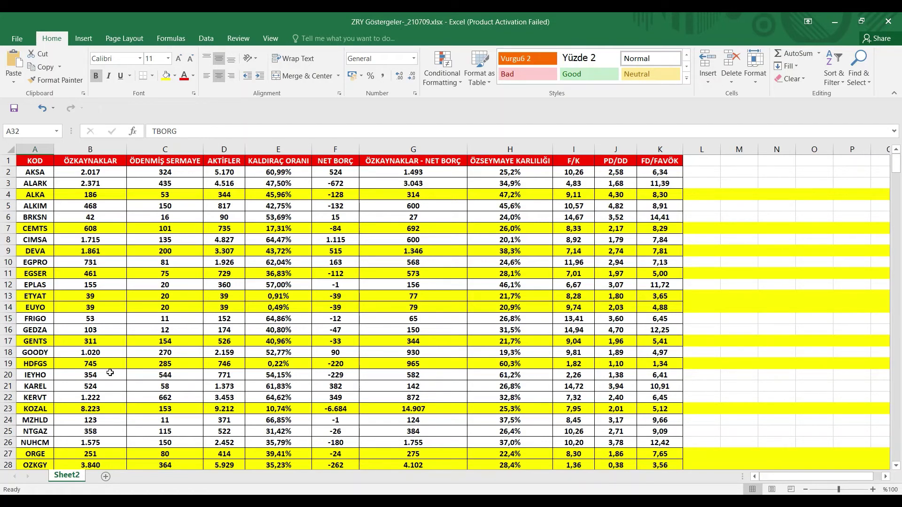
pyautogui.scroll(-4, 110, 372)
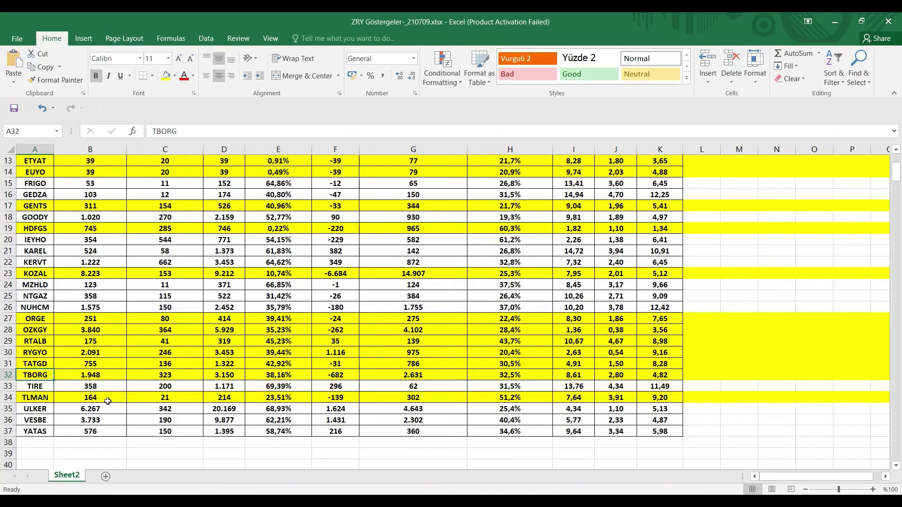
pyautogui.click(42, 388)
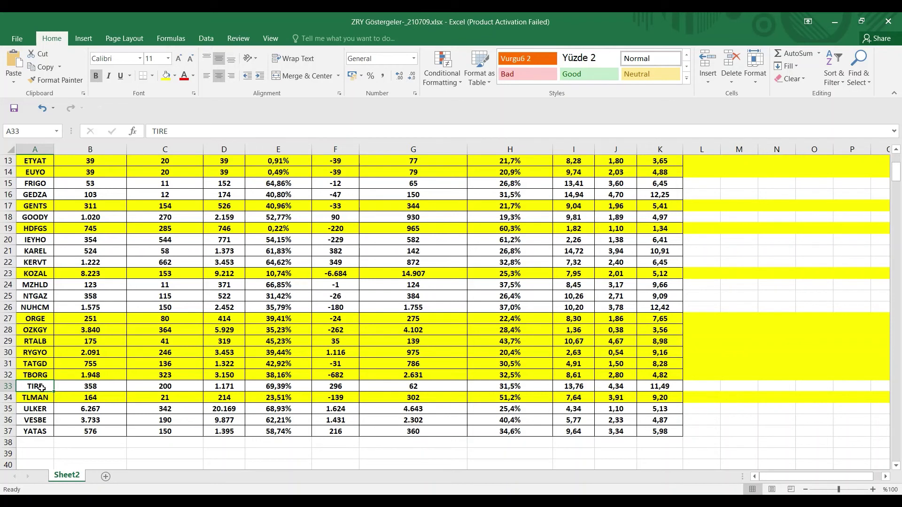
pyautogui.click(35, 398)
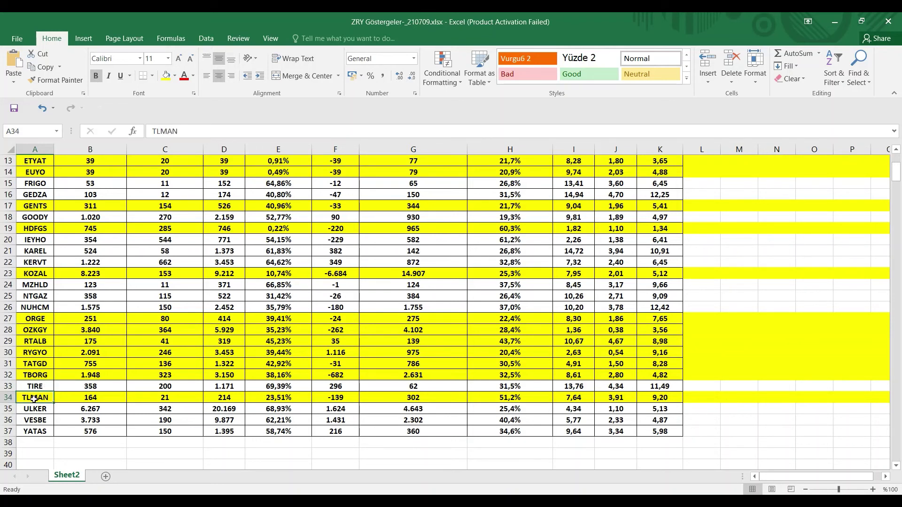